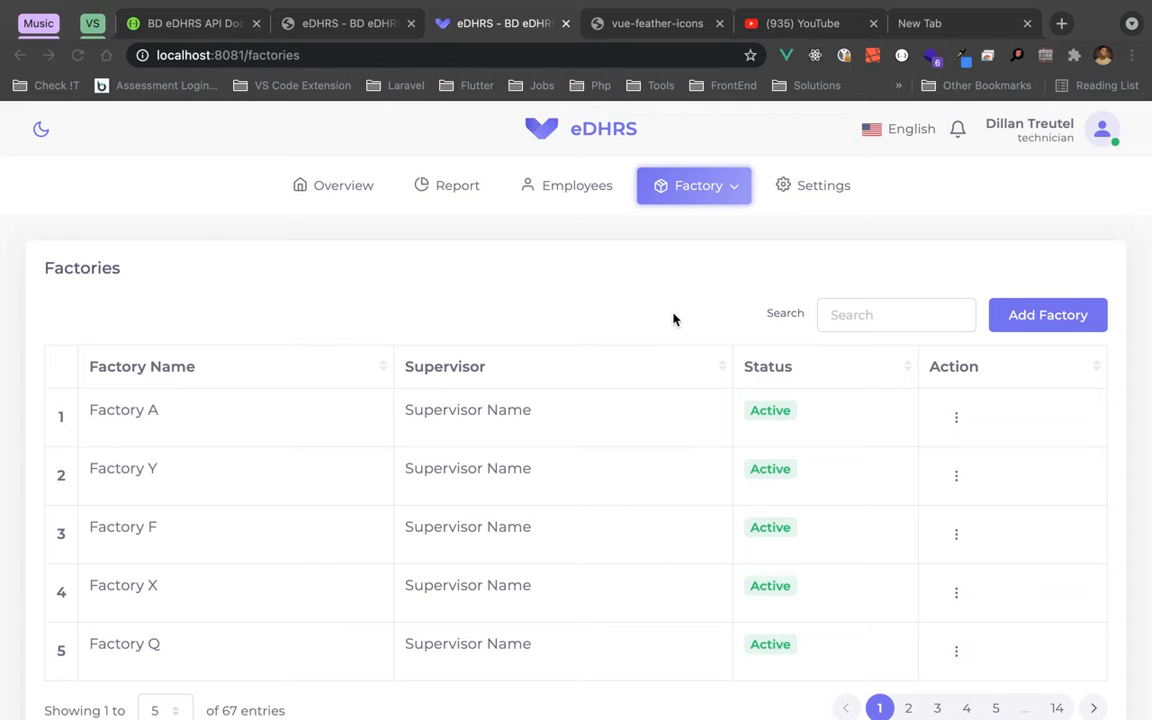
# - Go from the factories list to the new factory form at localhost:8081/factories/new
pyautogui.click(1030, 314)
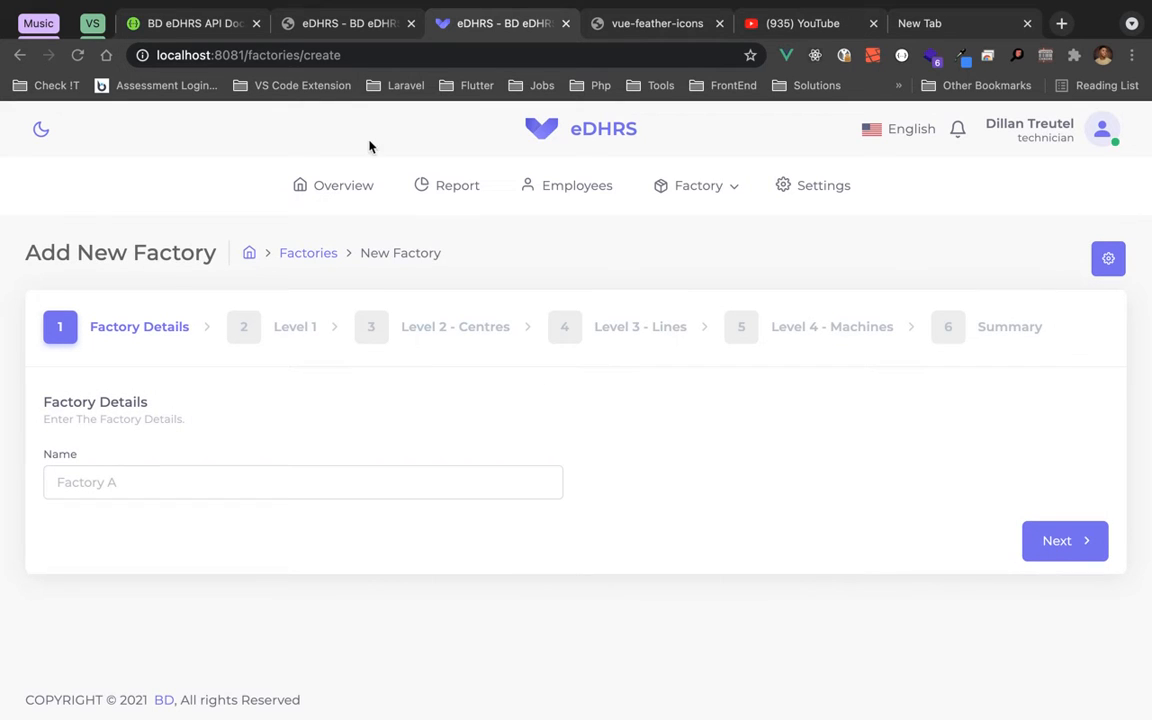
pyautogui.click(373, 56)
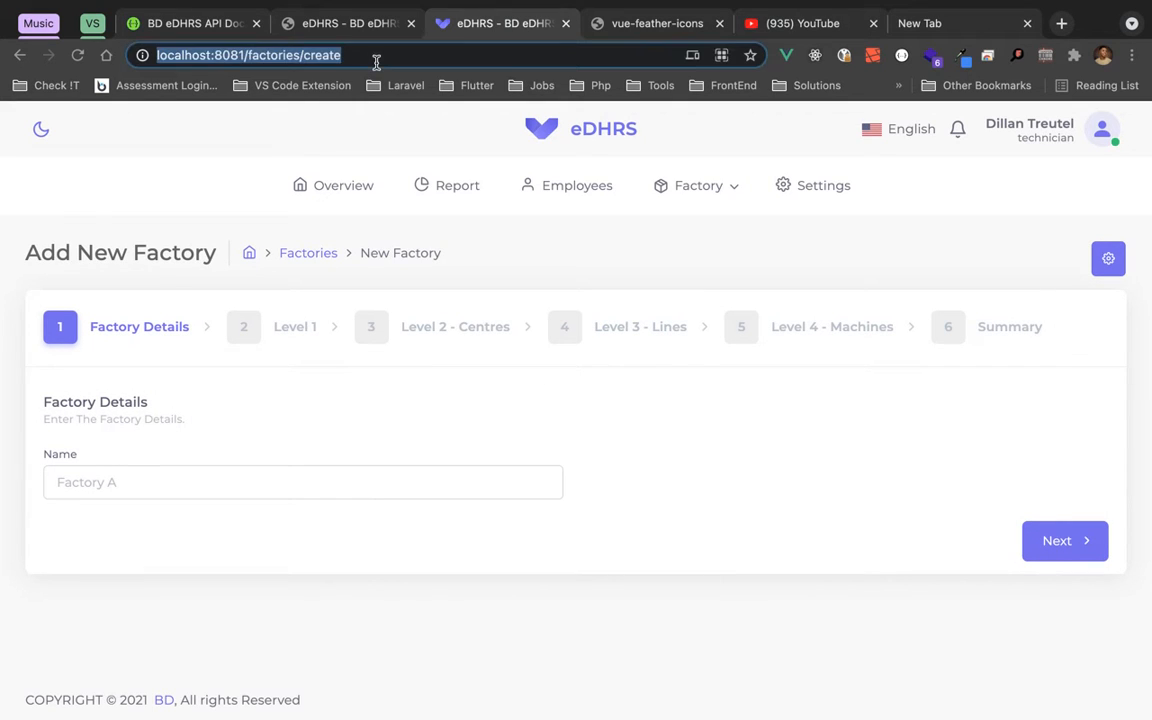
pyautogui.doubleClick(322, 57)
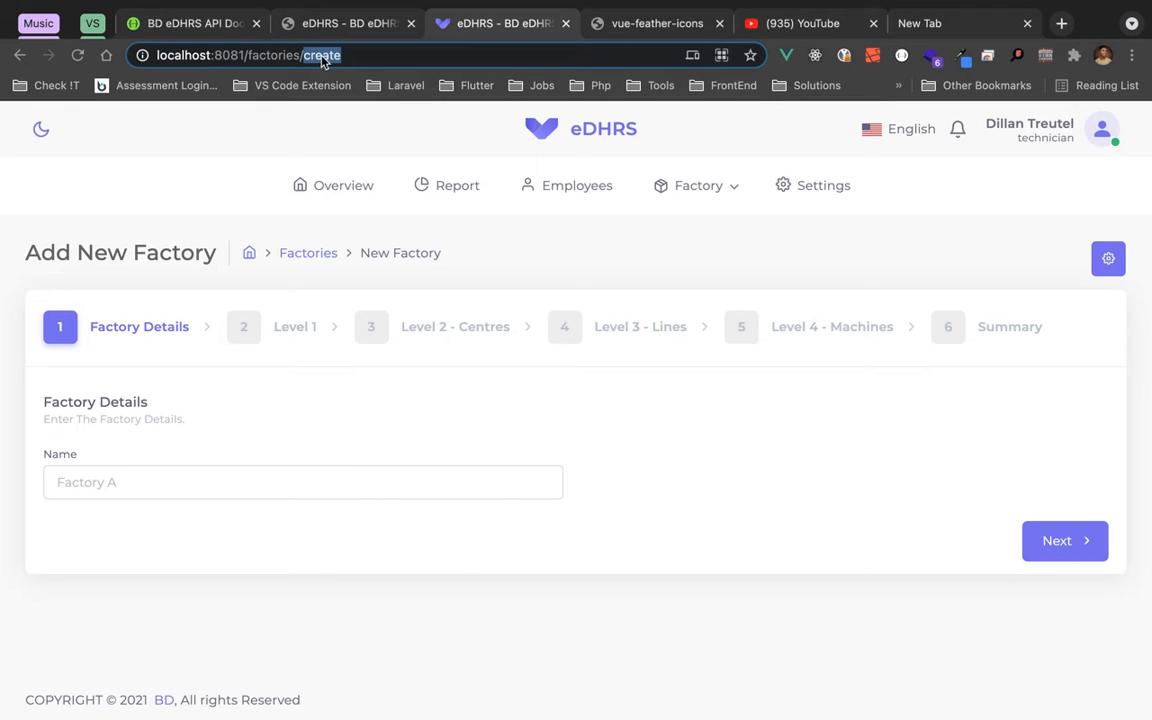
pyautogui.write('new')
pyautogui.press('Return')
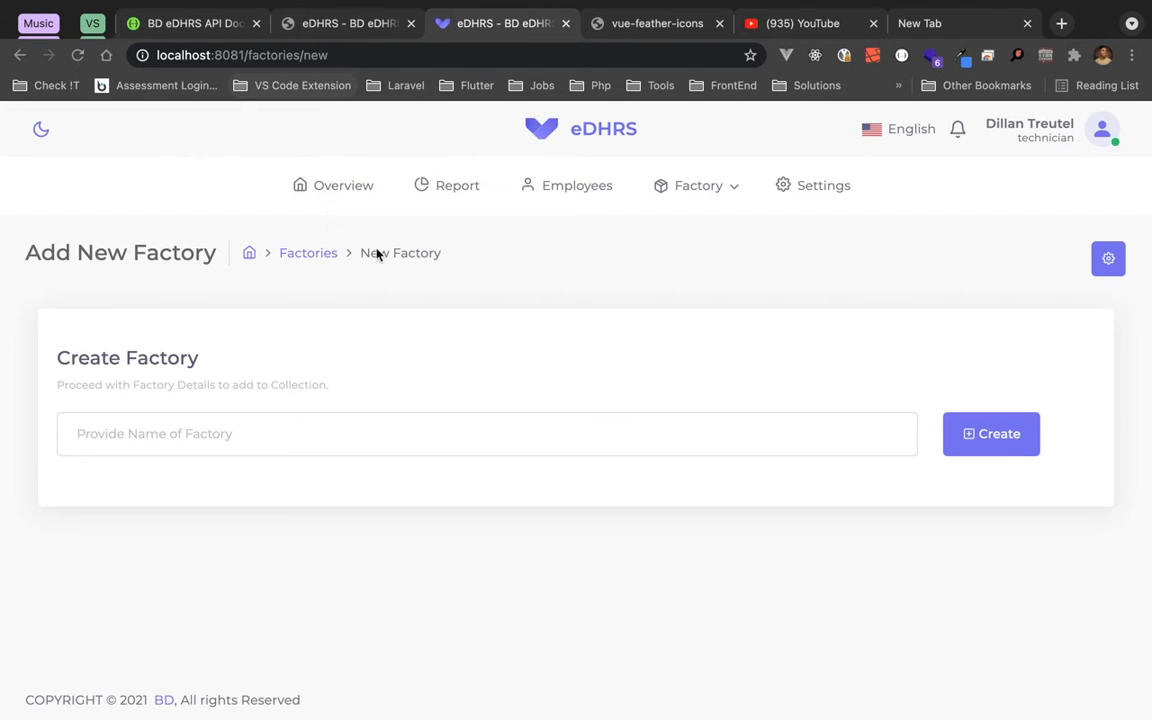
# - Create a new factory named Factory TEST
pyautogui.click(292, 444)
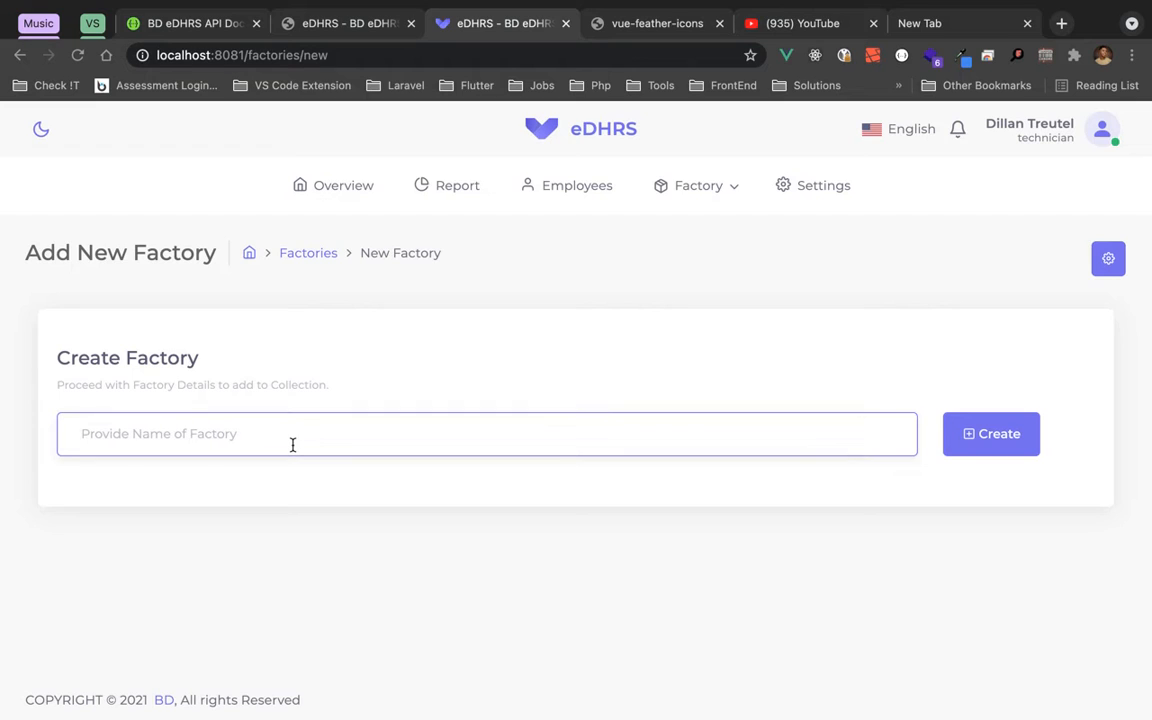
pyautogui.write('Factor')
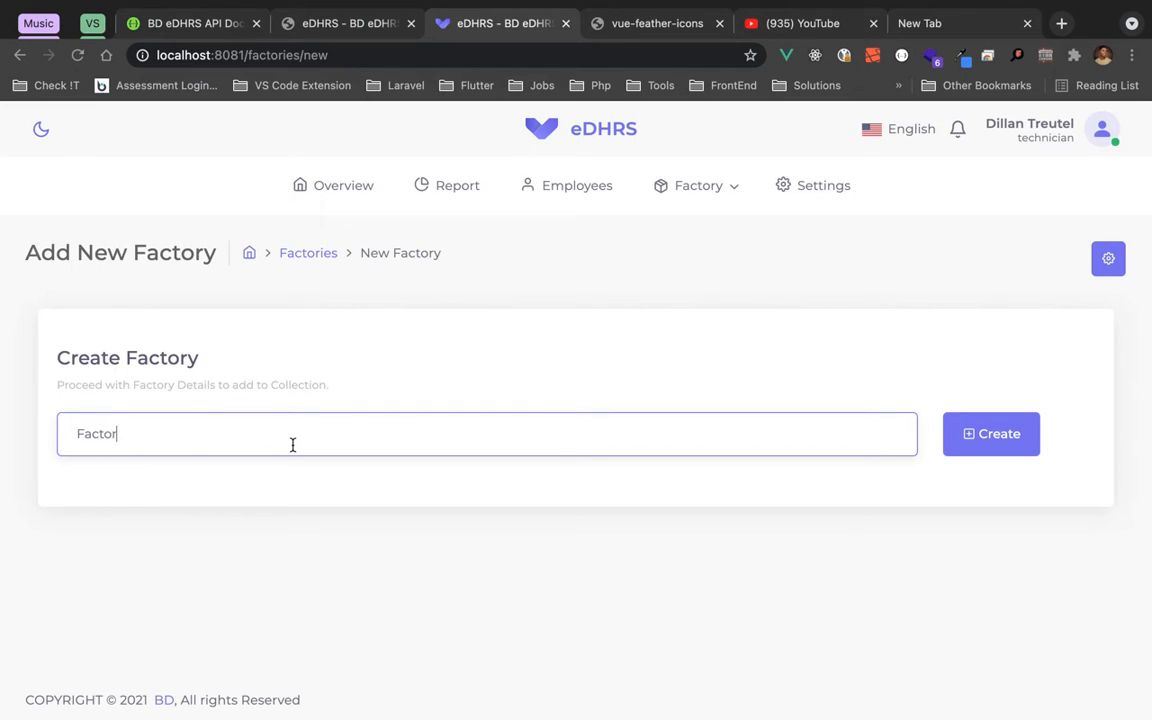
pyautogui.write('y TEST')
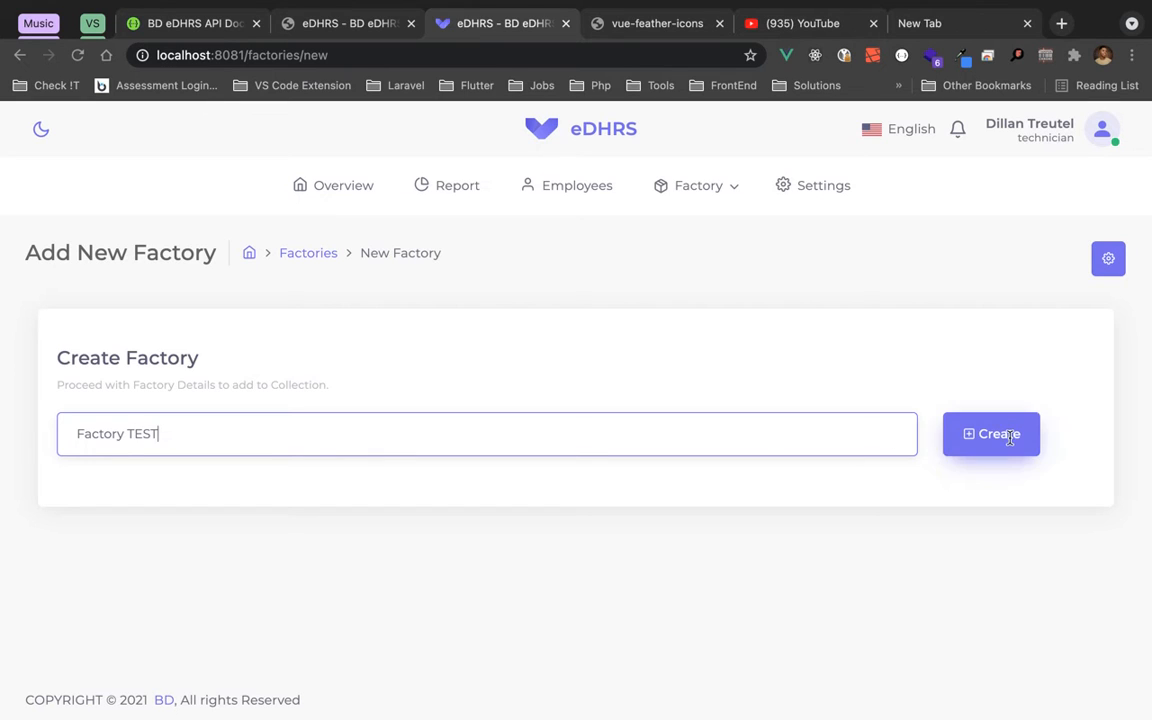
pyautogui.click(1012, 439)
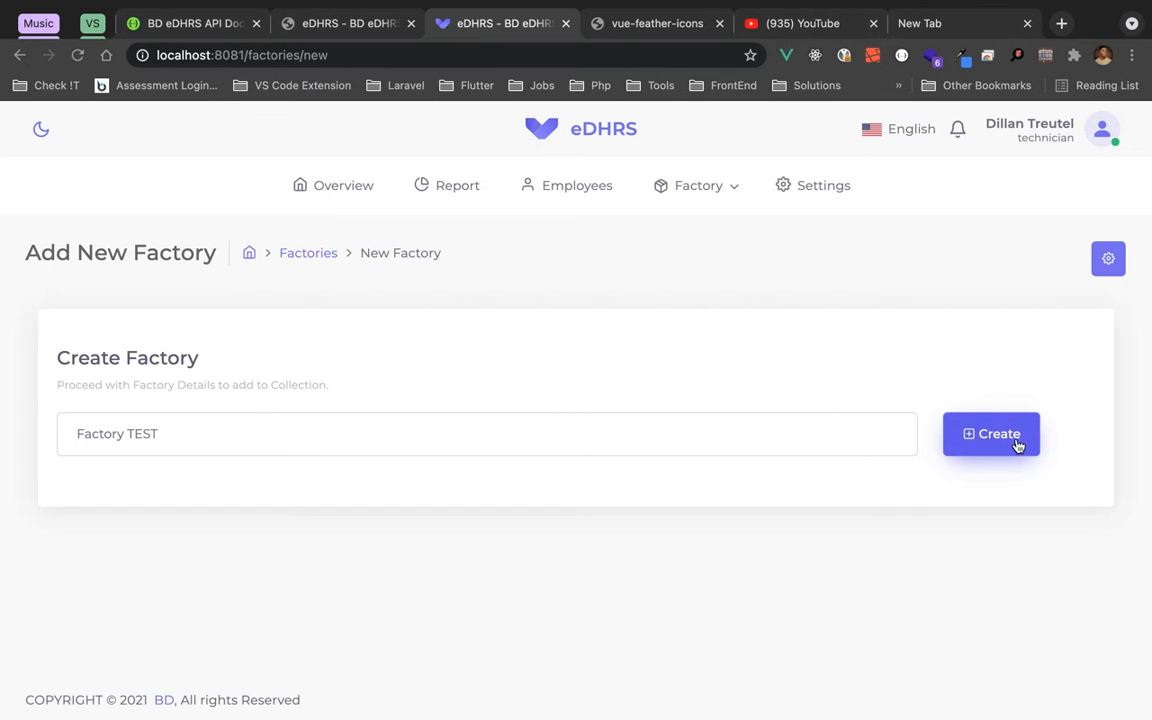
# - Add an area named Area TEST1 to the new factory
pyautogui.scroll(-2, 766, 512)
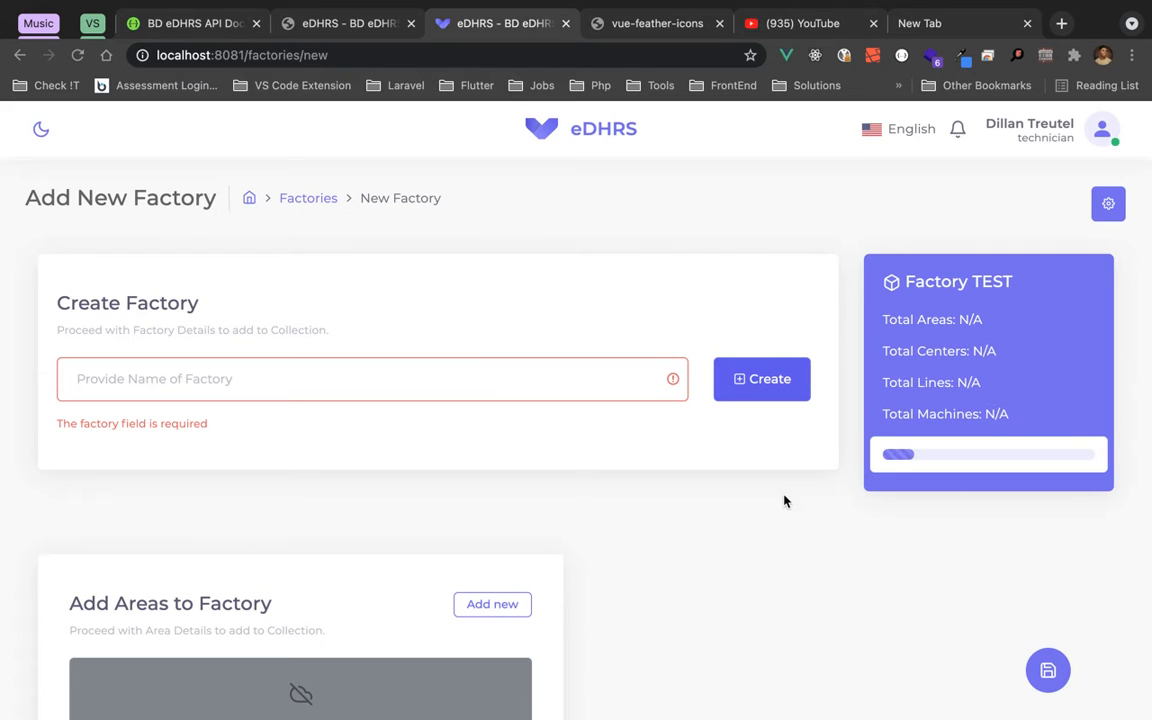
pyautogui.scroll(-1, 784, 501)
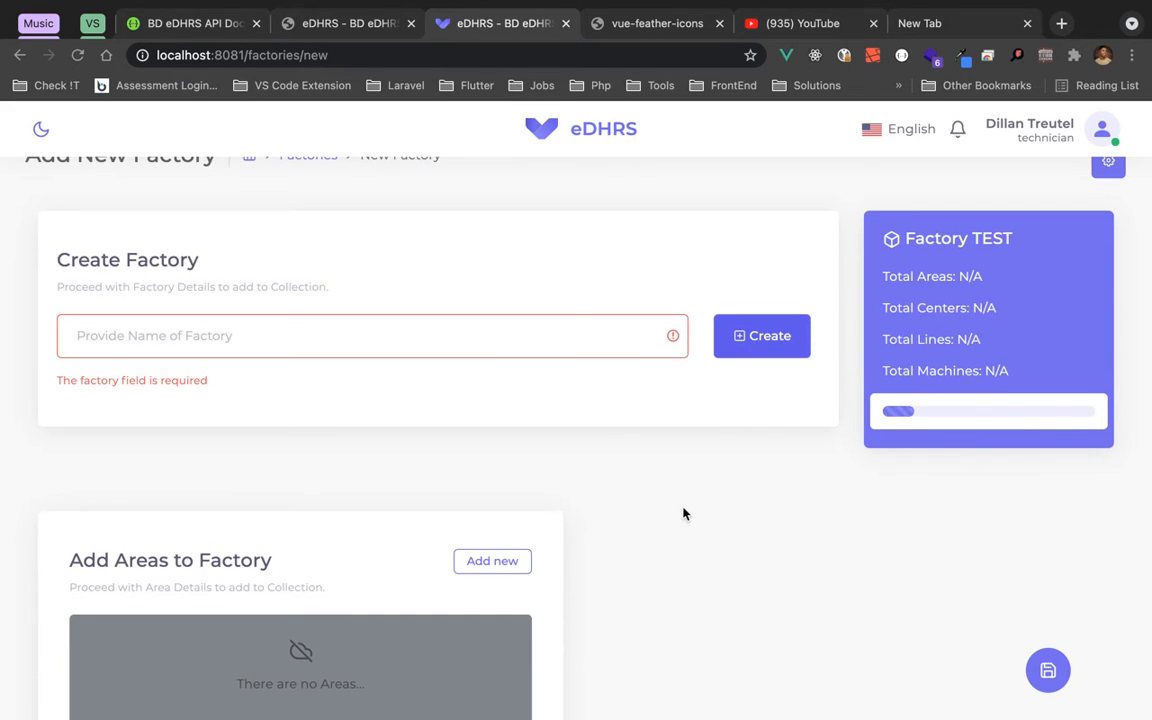
pyautogui.scroll(1, 575, 318)
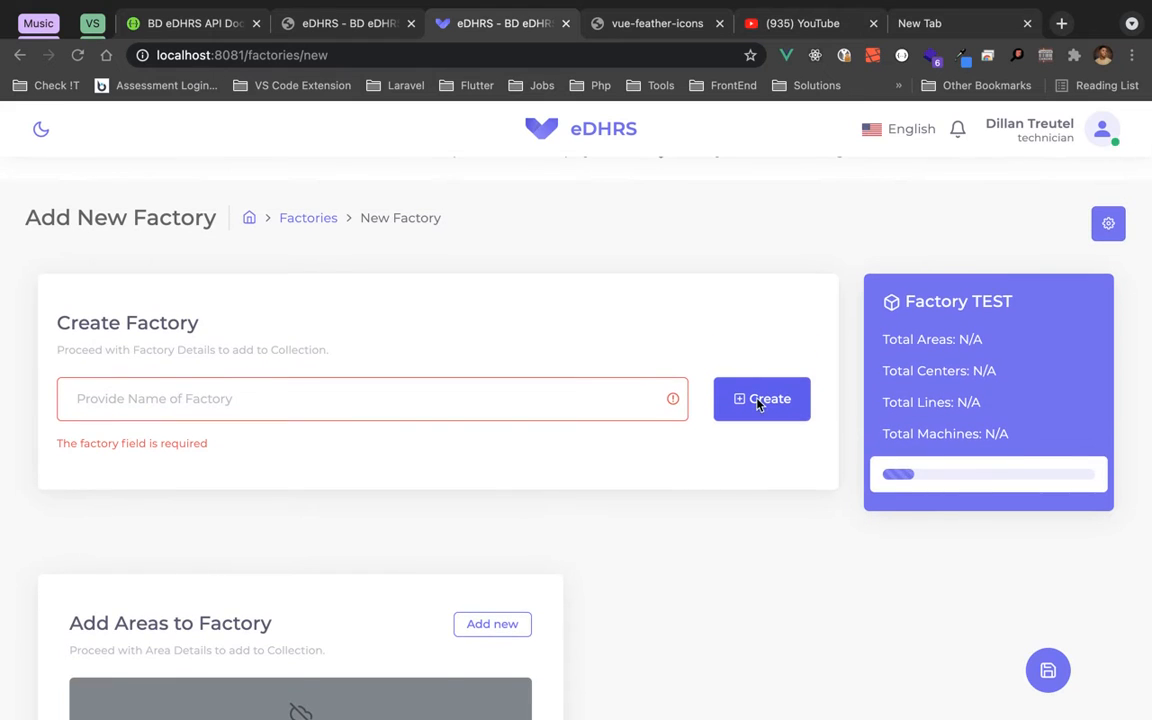
pyautogui.scroll(-4, 728, 483)
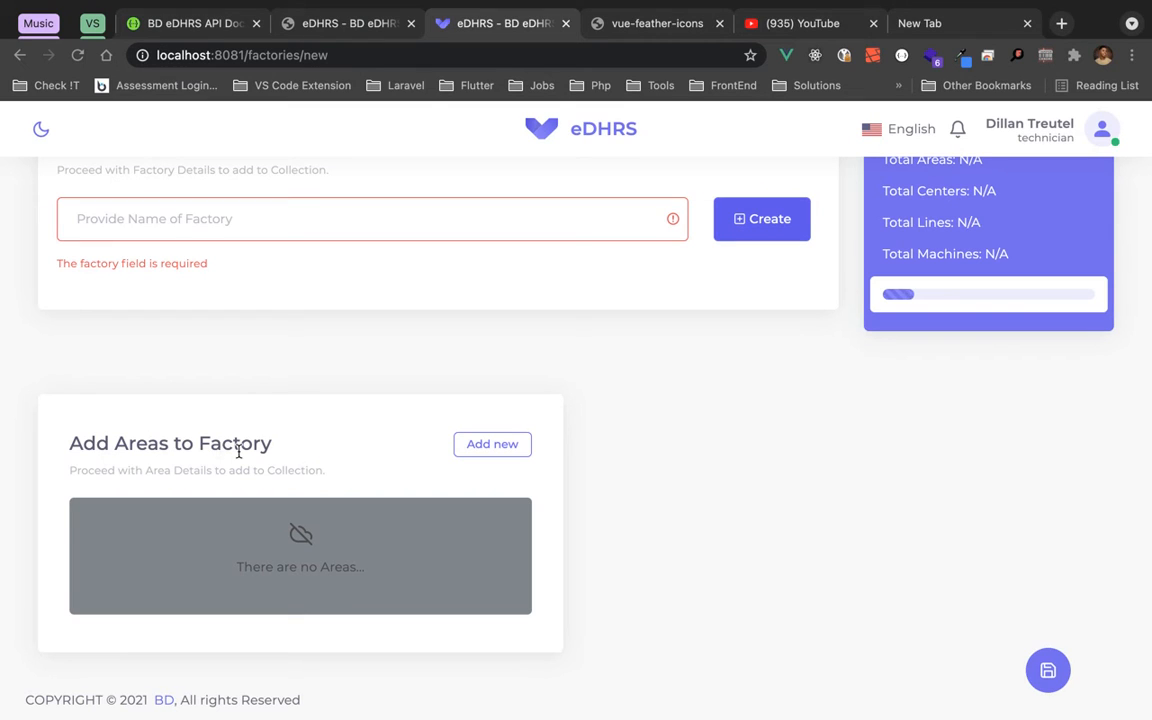
pyautogui.click(490, 452)
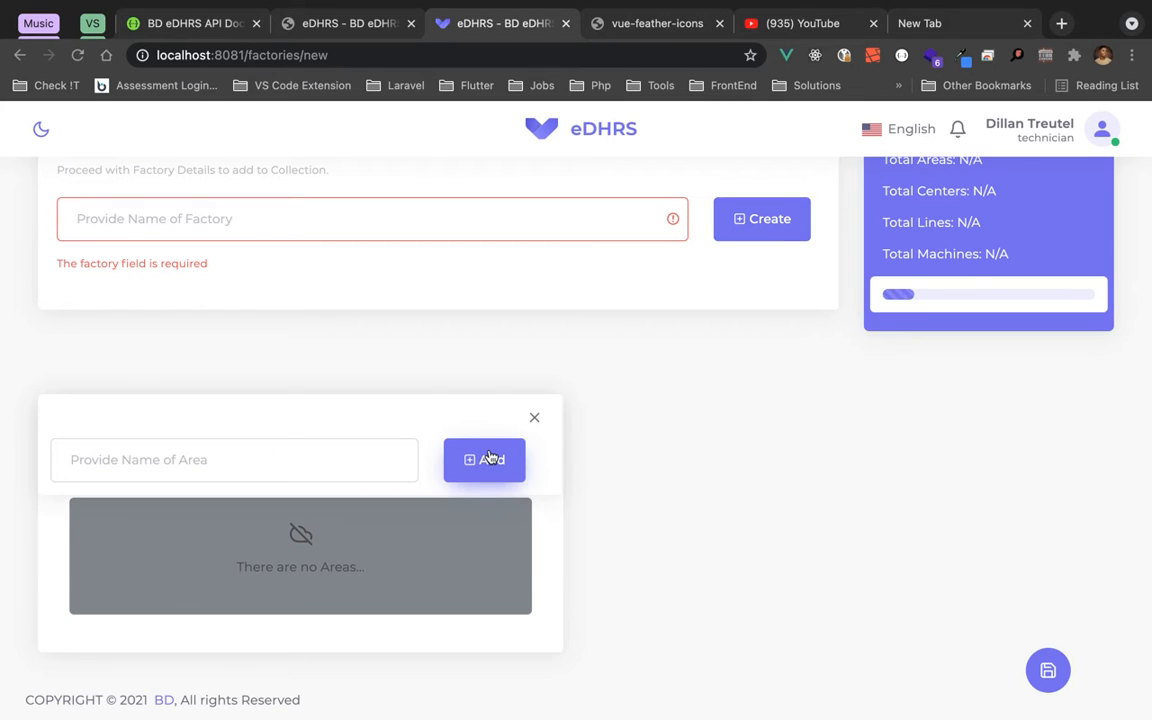
pyautogui.click(333, 470)
pyautogui.write('A')
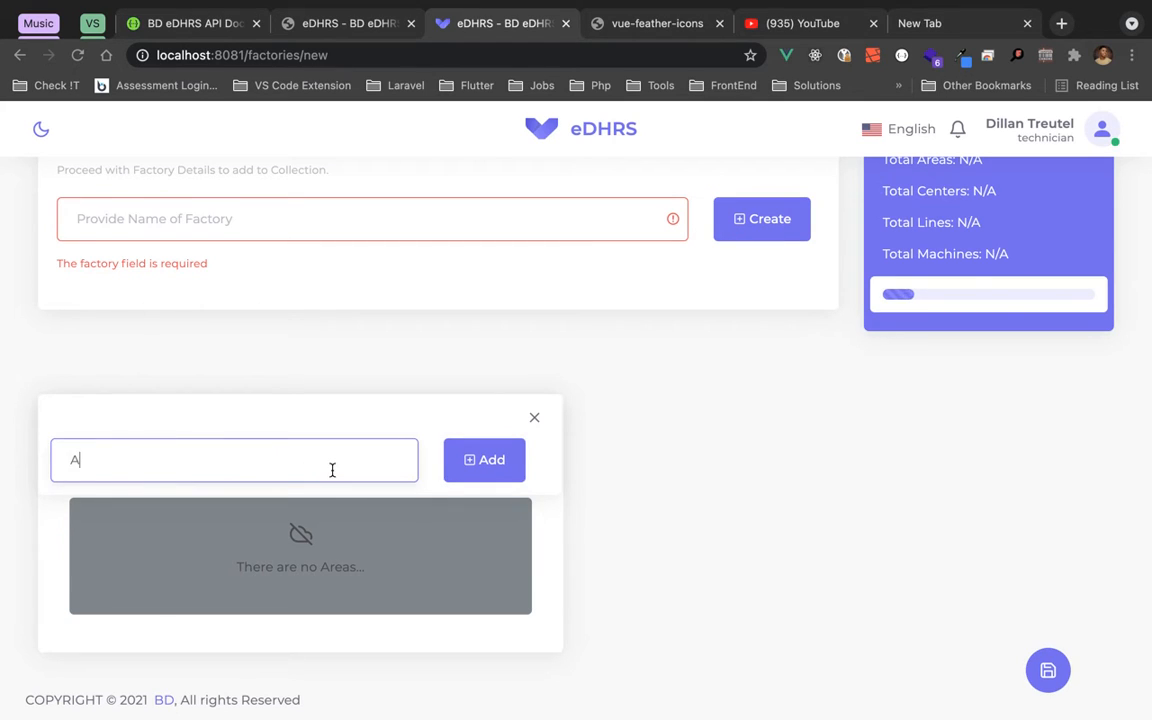
pyautogui.write('rea TEST1')
pyautogui.click(483, 466)
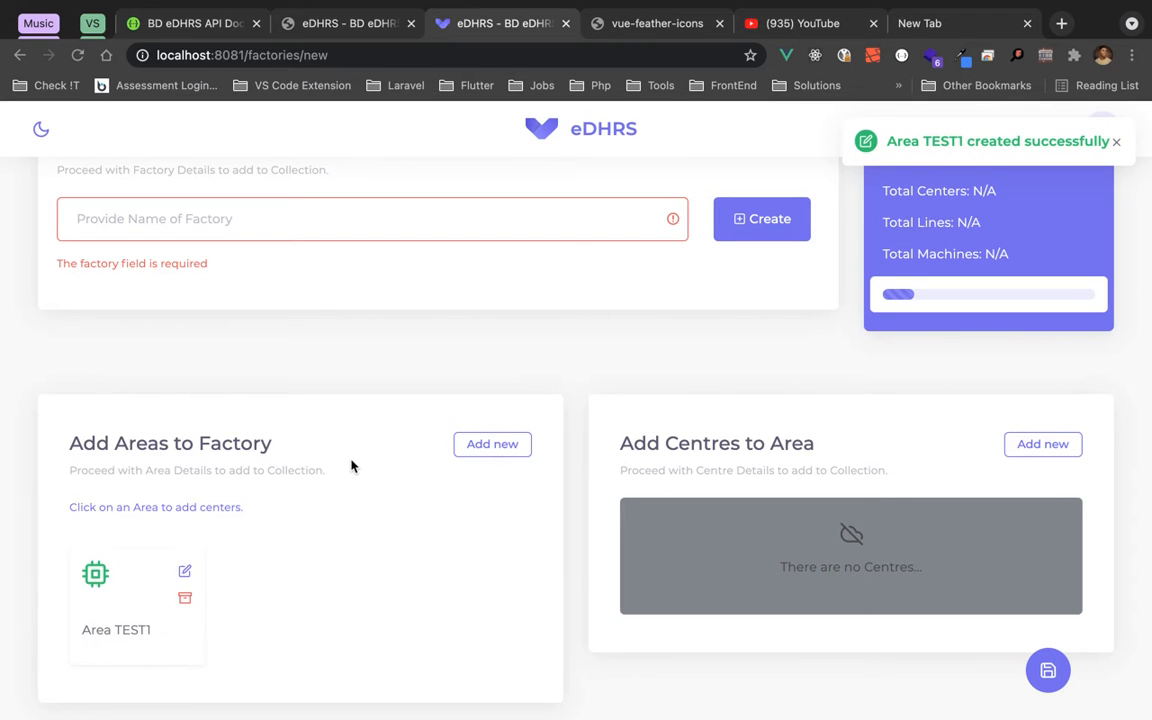
# - Add a second area named Area TEST2 to the factory
pyautogui.scroll(-1, 351, 466)
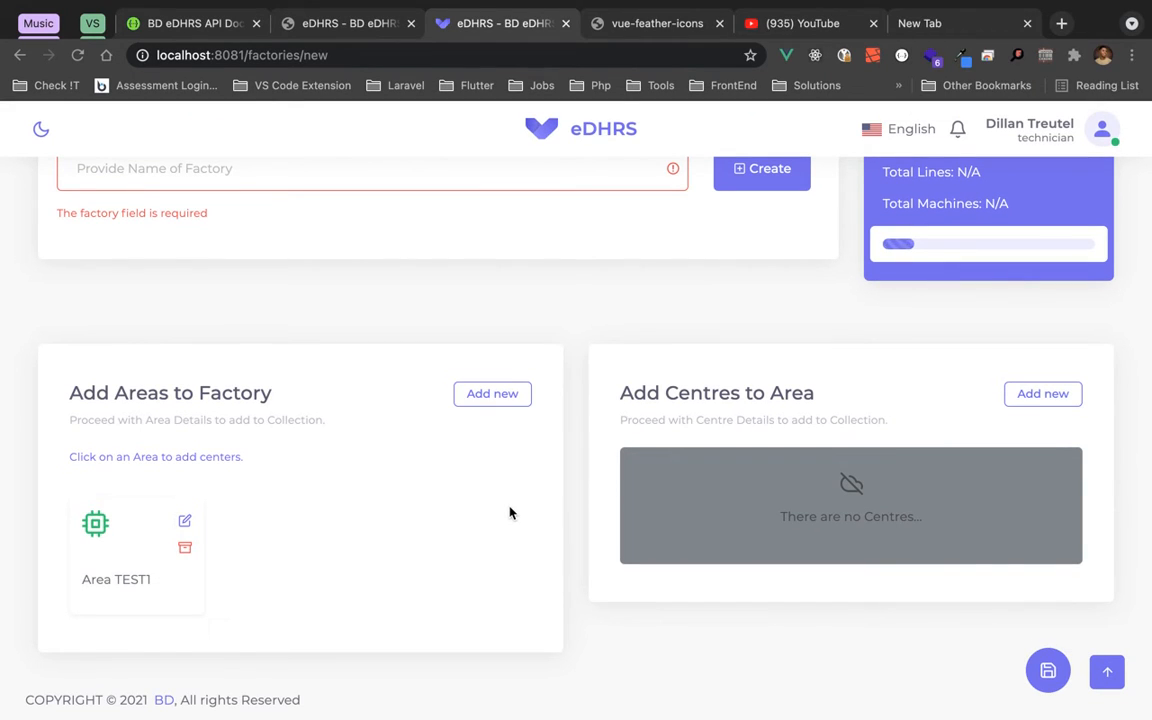
pyautogui.click(492, 394)
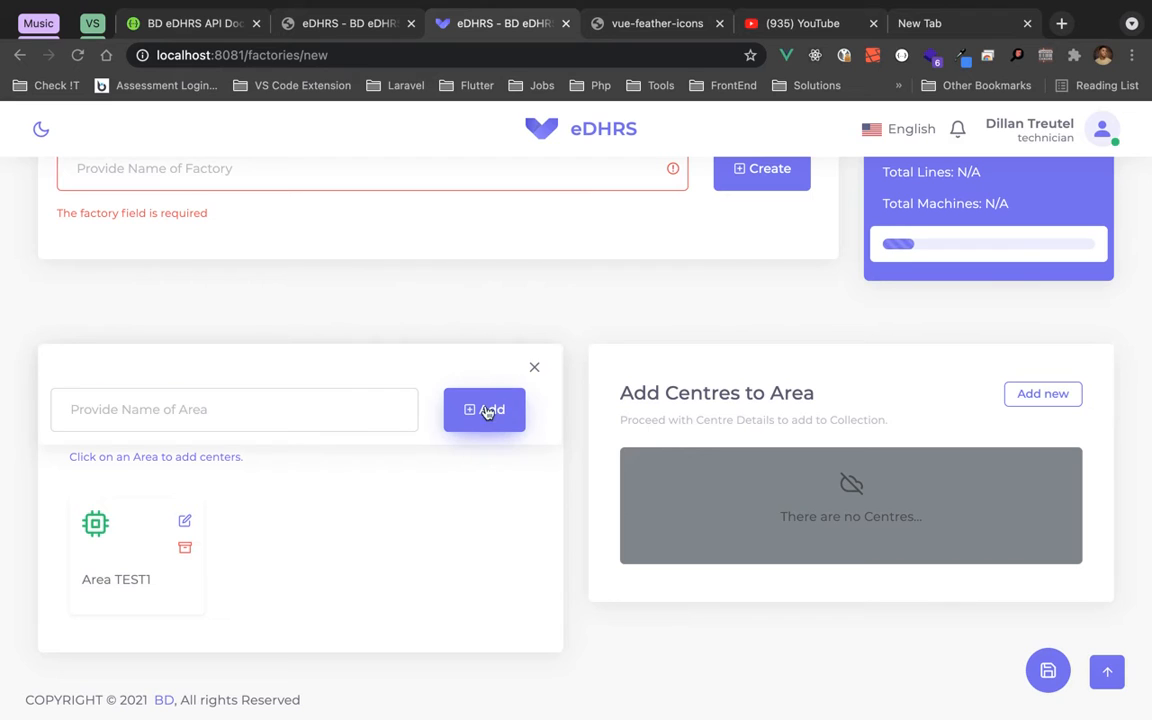
pyautogui.write('T')
pyautogui.press('BackSpace')
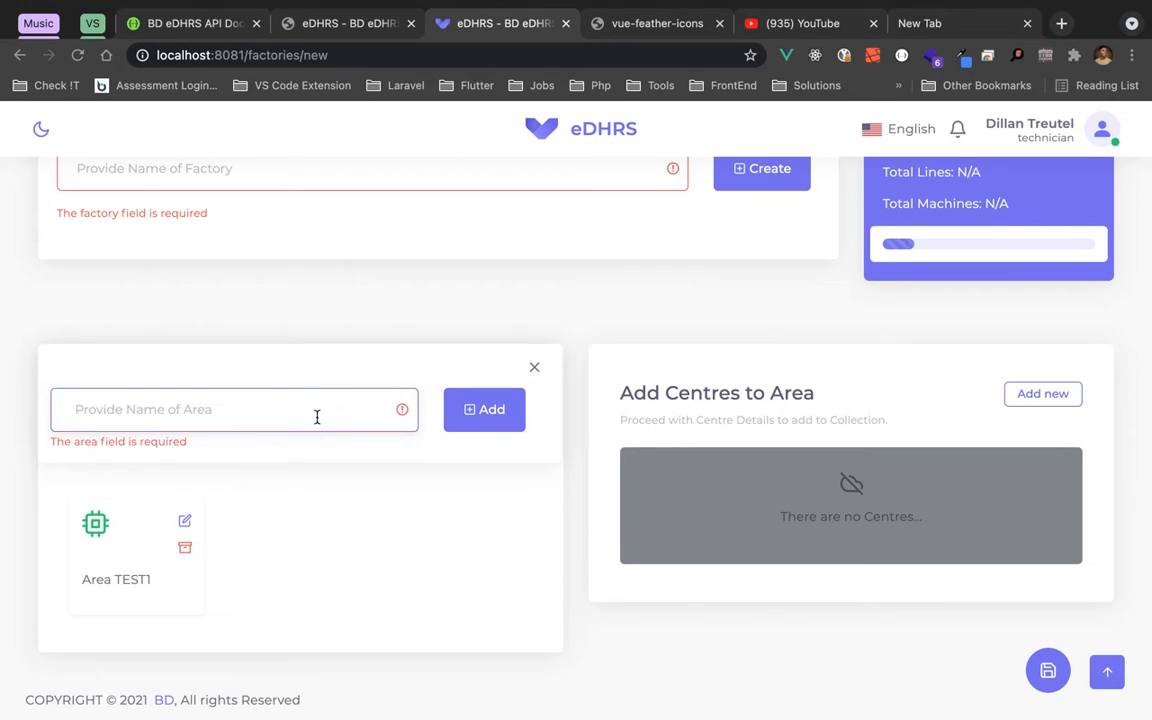
pyautogui.write('Area TES')
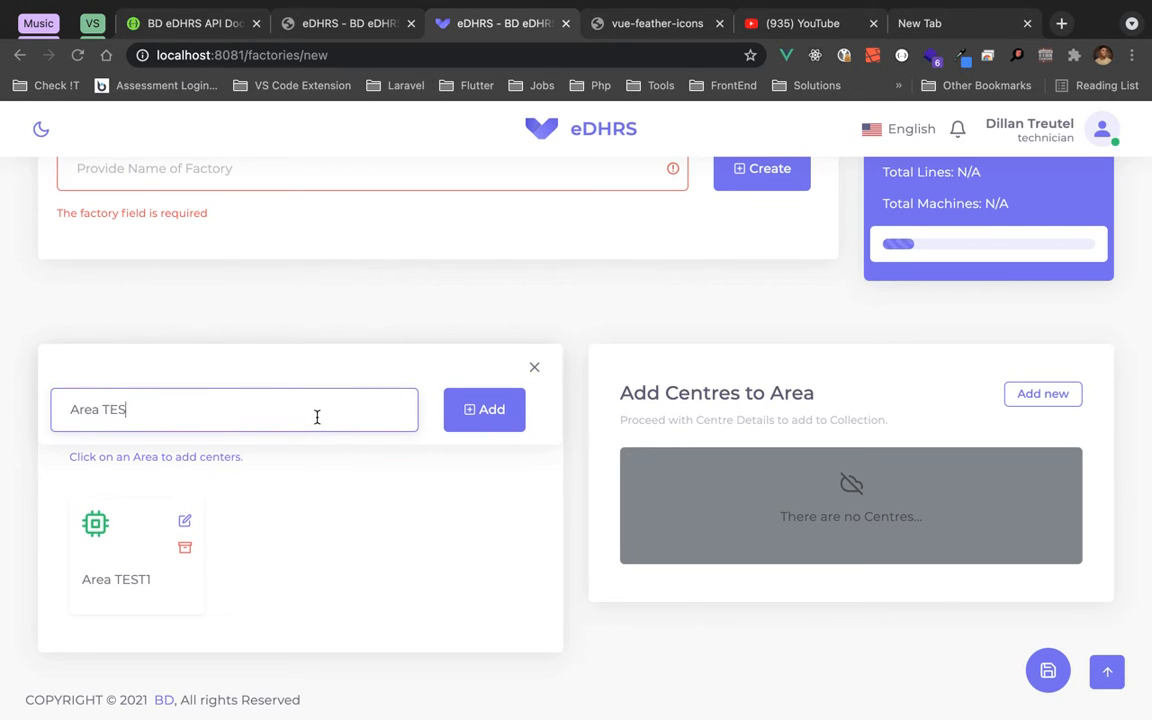
pyautogui.write('T2')
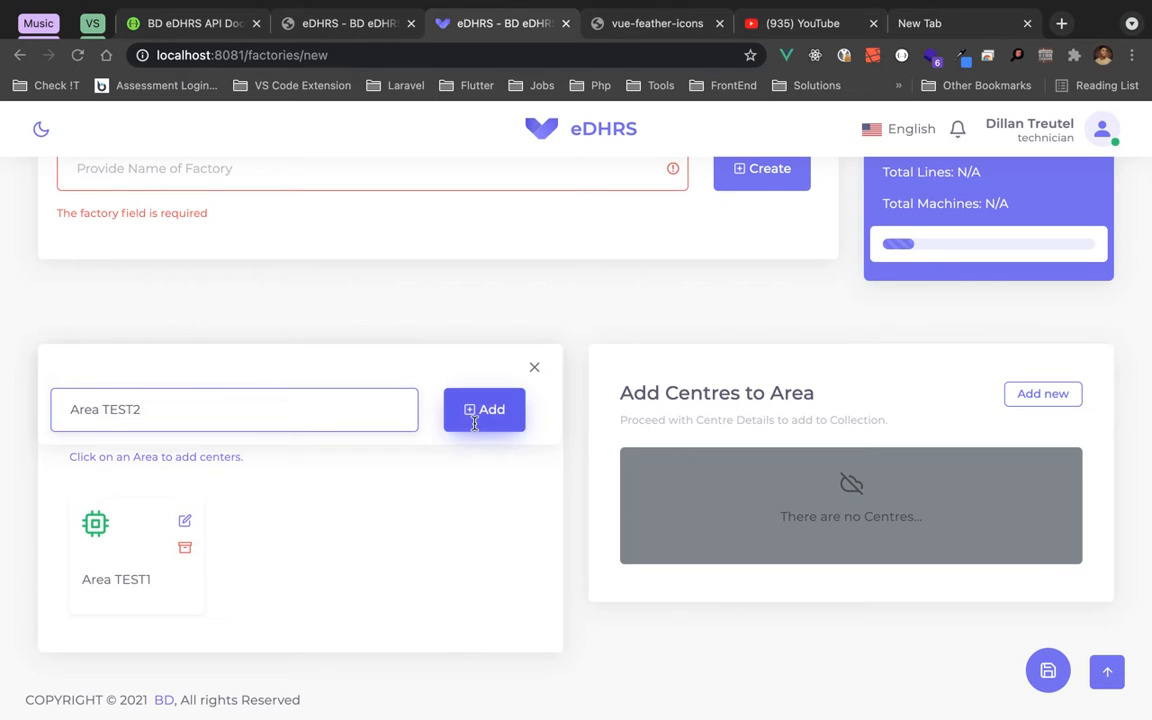
pyautogui.click(484, 409)
# - Add a third area named Area TEST3 to the factory and delete it again
pyautogui.click(491, 393)
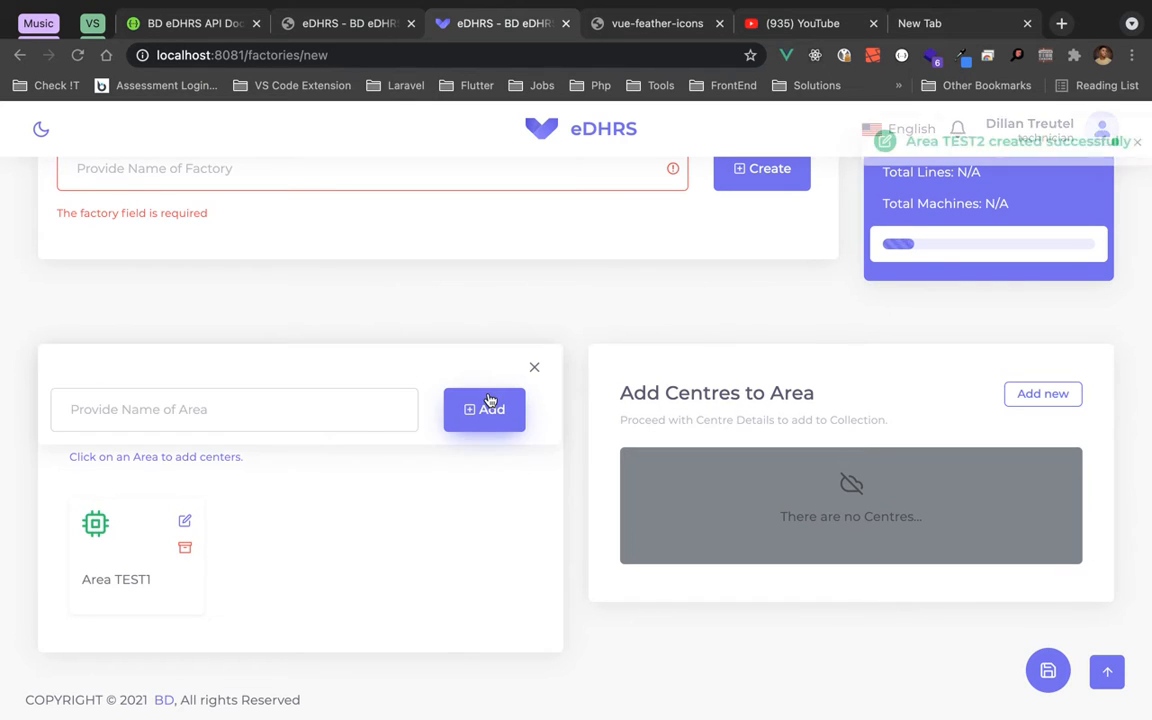
pyautogui.click(342, 409)
pyautogui.write('Area ')
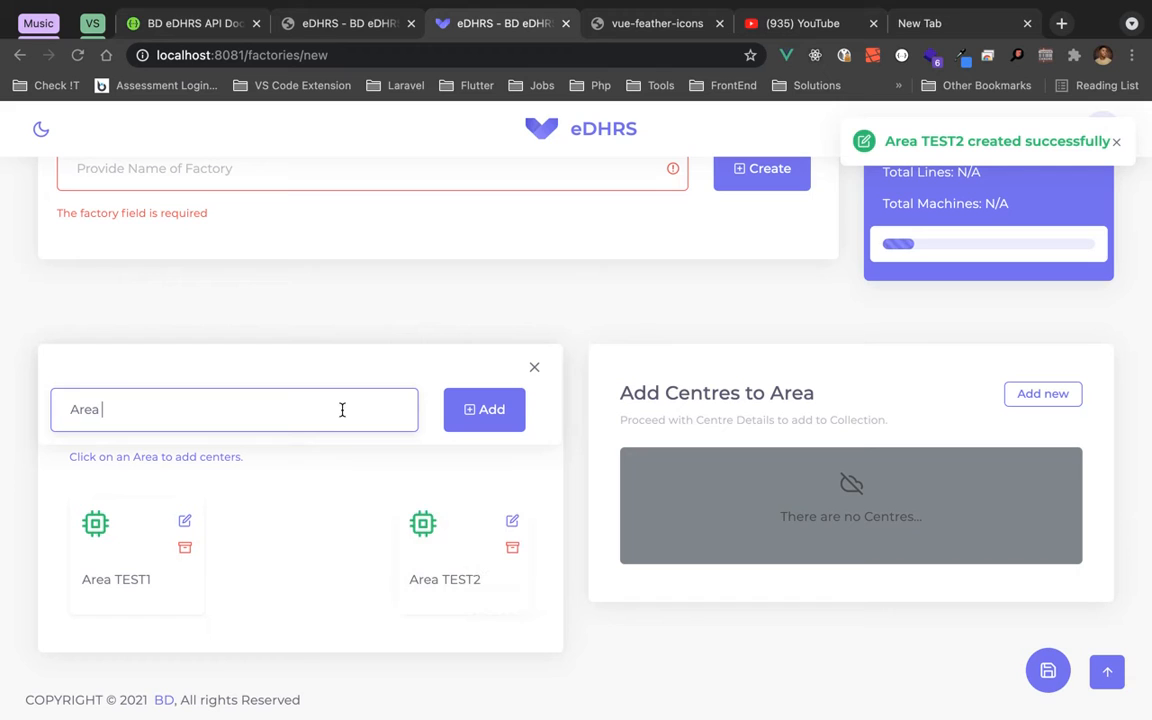
pyautogui.write('TEST3')
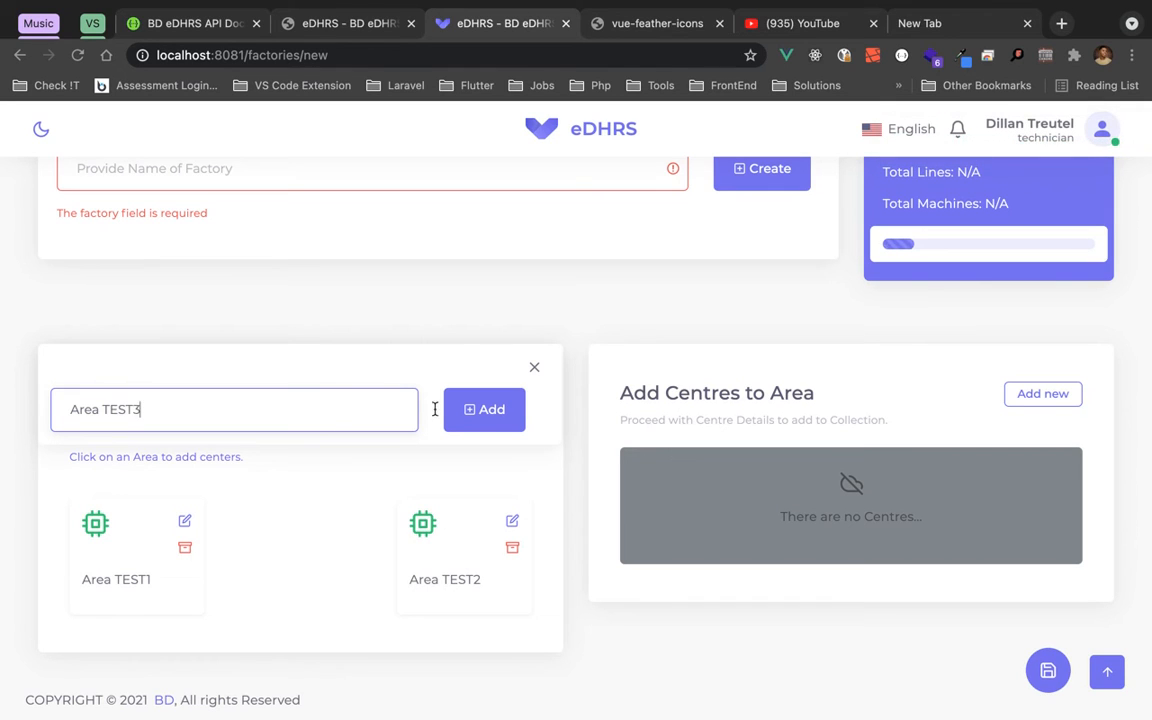
pyautogui.click(484, 409)
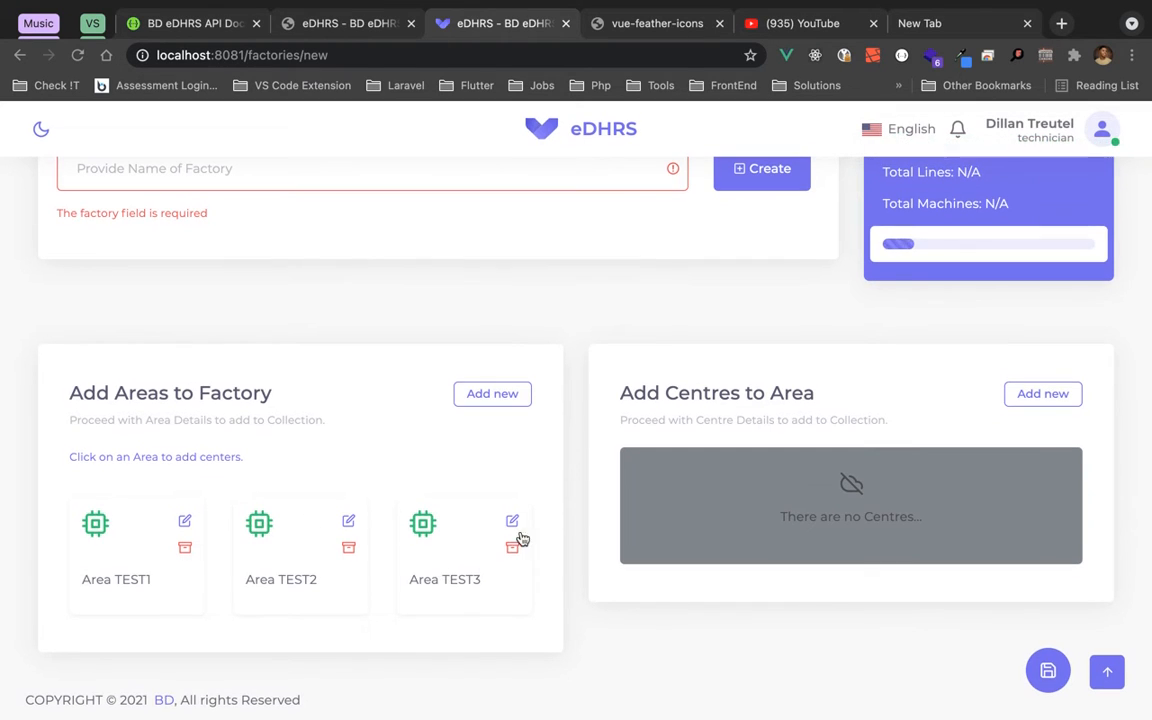
pyautogui.click(522, 555)
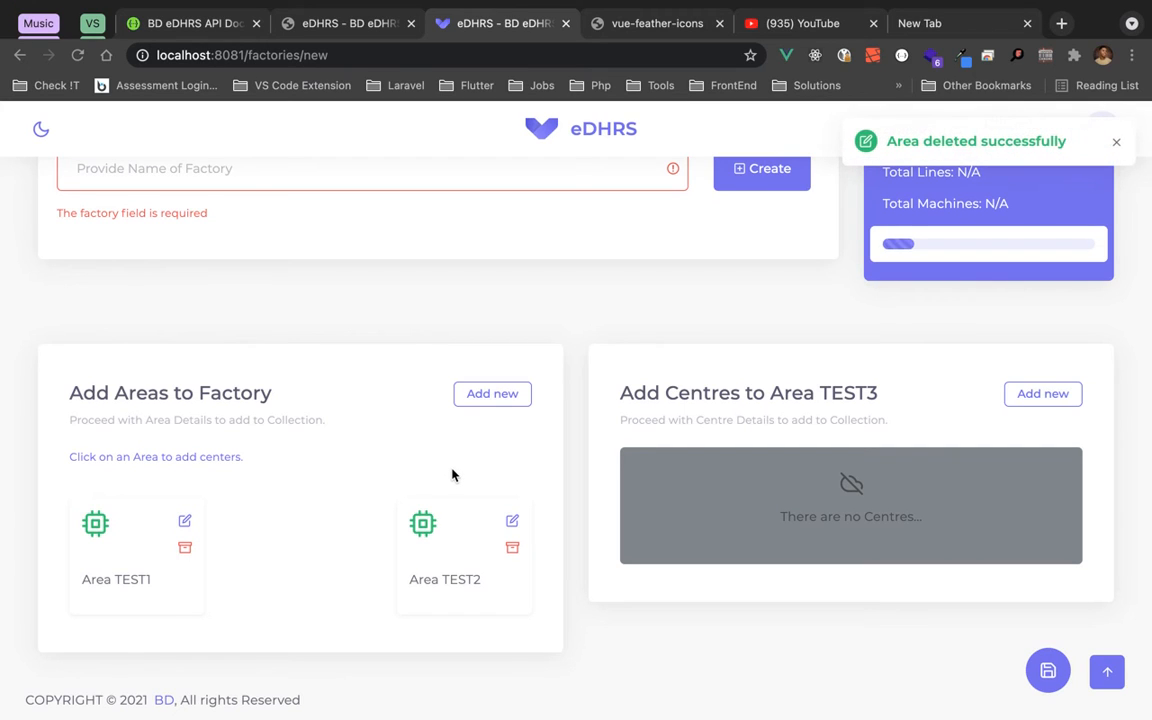
# - Rename the area Area TEST2 as Area TEST22
pyautogui.click(512, 520)
pyautogui.write('22')
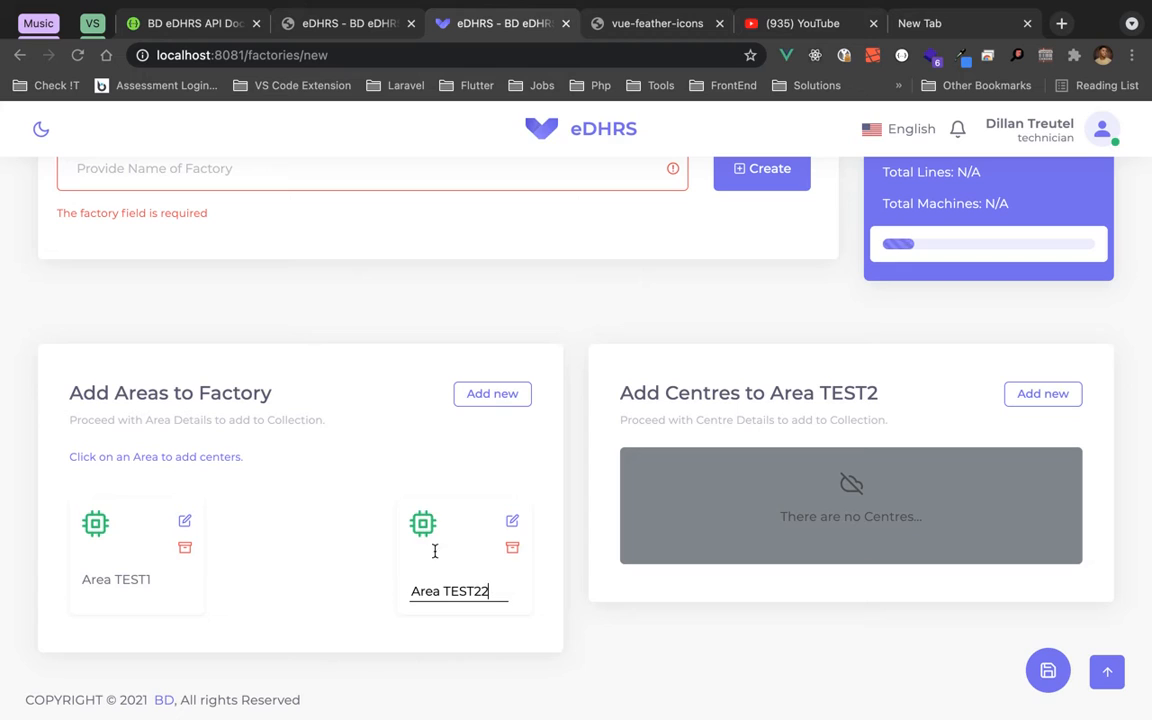
pyautogui.click(395, 463)
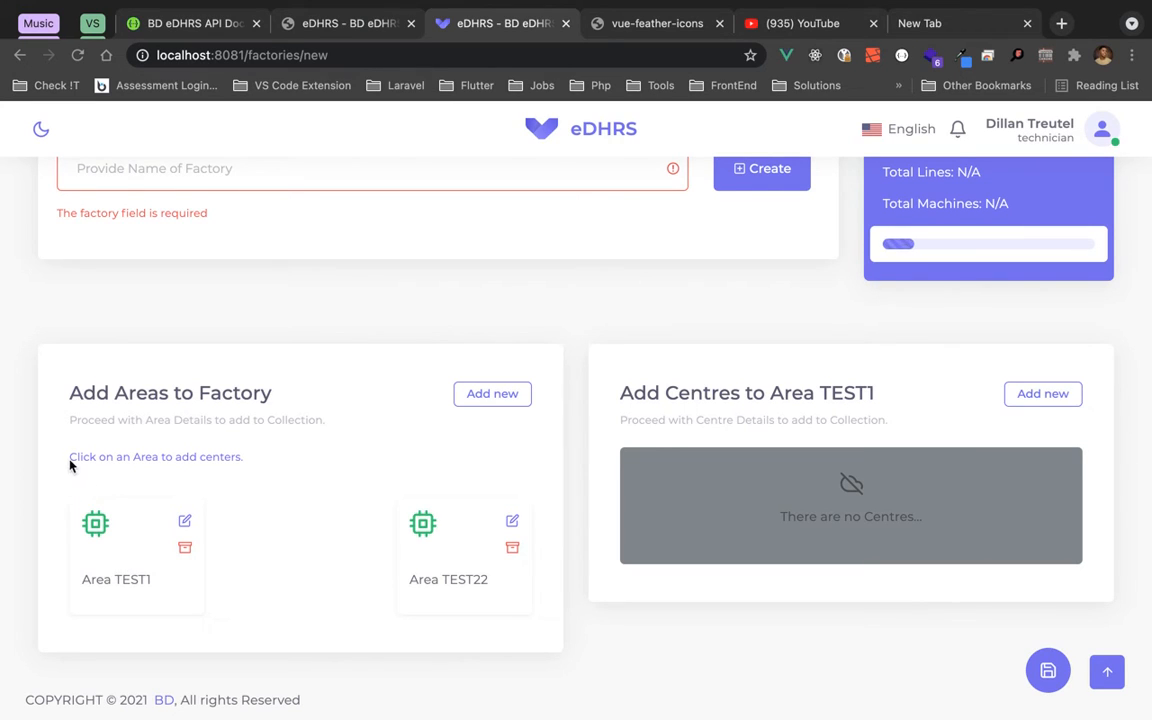
pyautogui.moveTo(71, 465); pyautogui.dragTo(275, 462)
pyautogui.click(273, 462)
pyautogui.moveTo(623, 396); pyautogui.dragTo(866, 398)
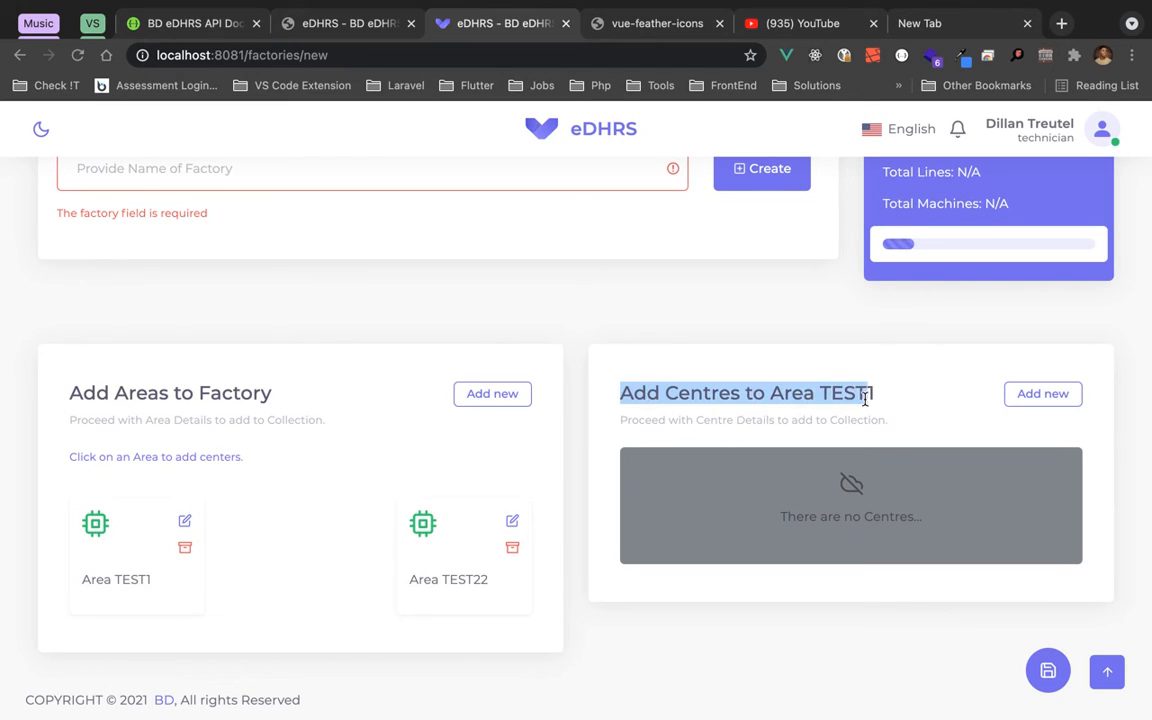
pyautogui.click(877, 400)
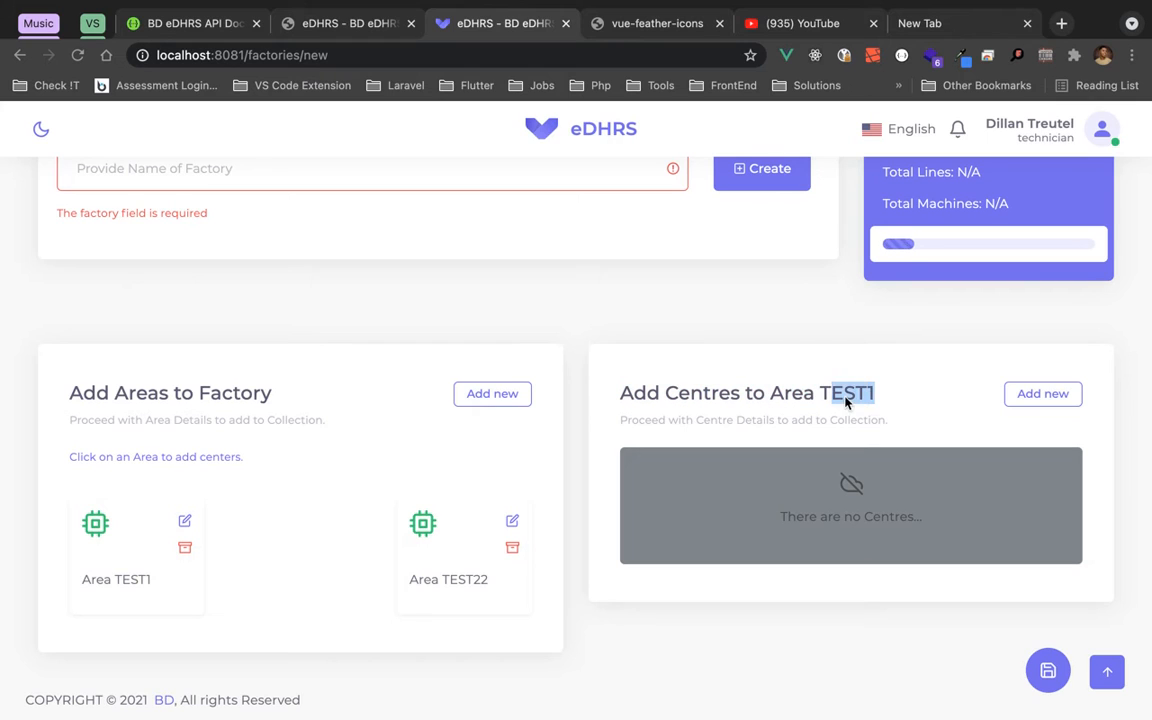
pyautogui.click(907, 394)
# - Add a centre named Centre TEST1 to Area TEST1
pyautogui.click(1064, 398)
pyautogui.click(776, 404)
pyautogui.write('Centre TEST')
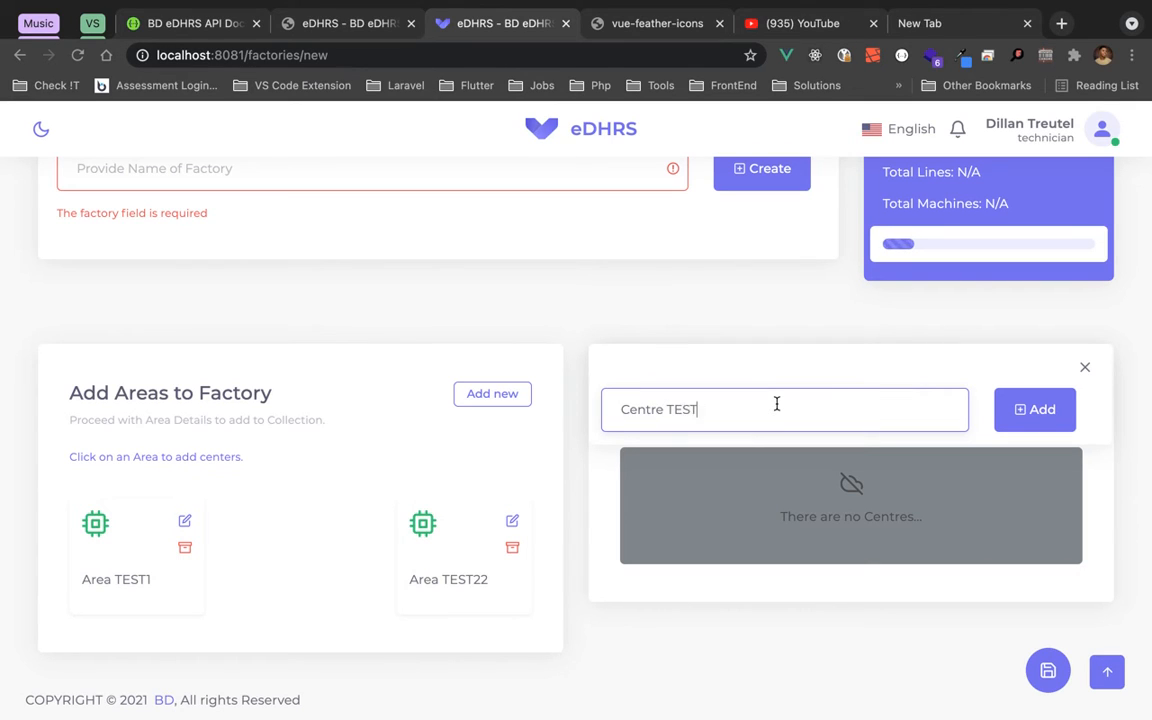
pyautogui.write('1')
pyautogui.click(1038, 410)
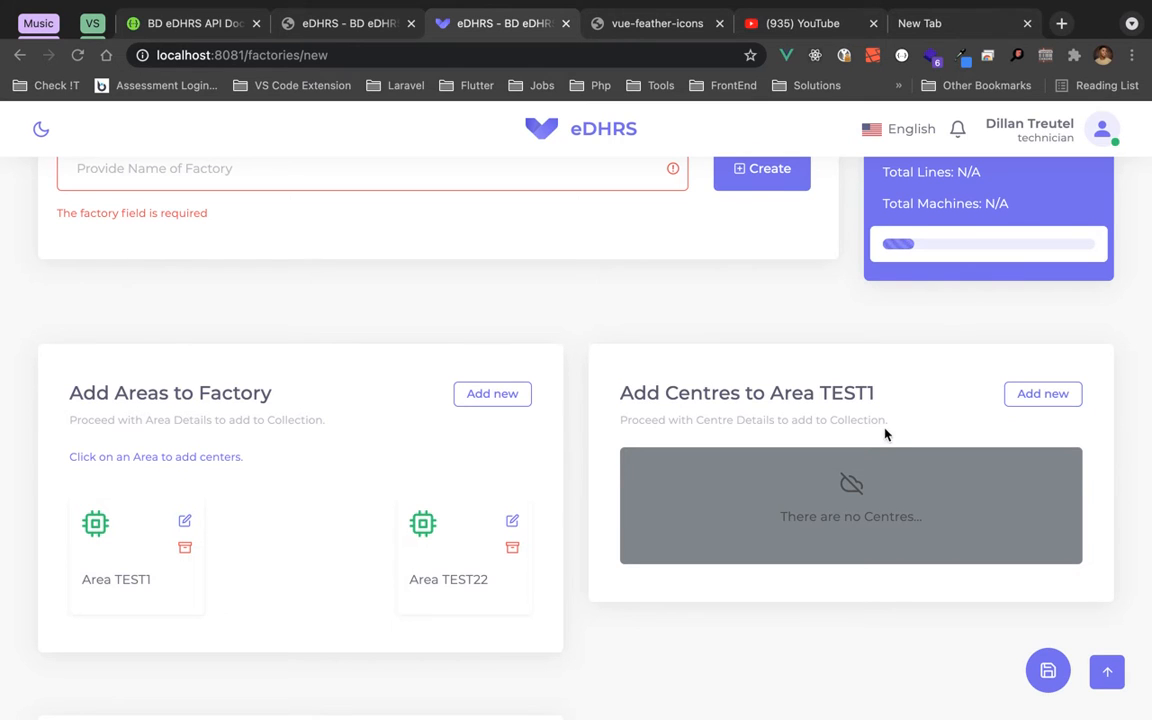
# - Add a second centre named Centre TEST2 to Area TEST1
pyautogui.click(1041, 393)
pyautogui.write('C')
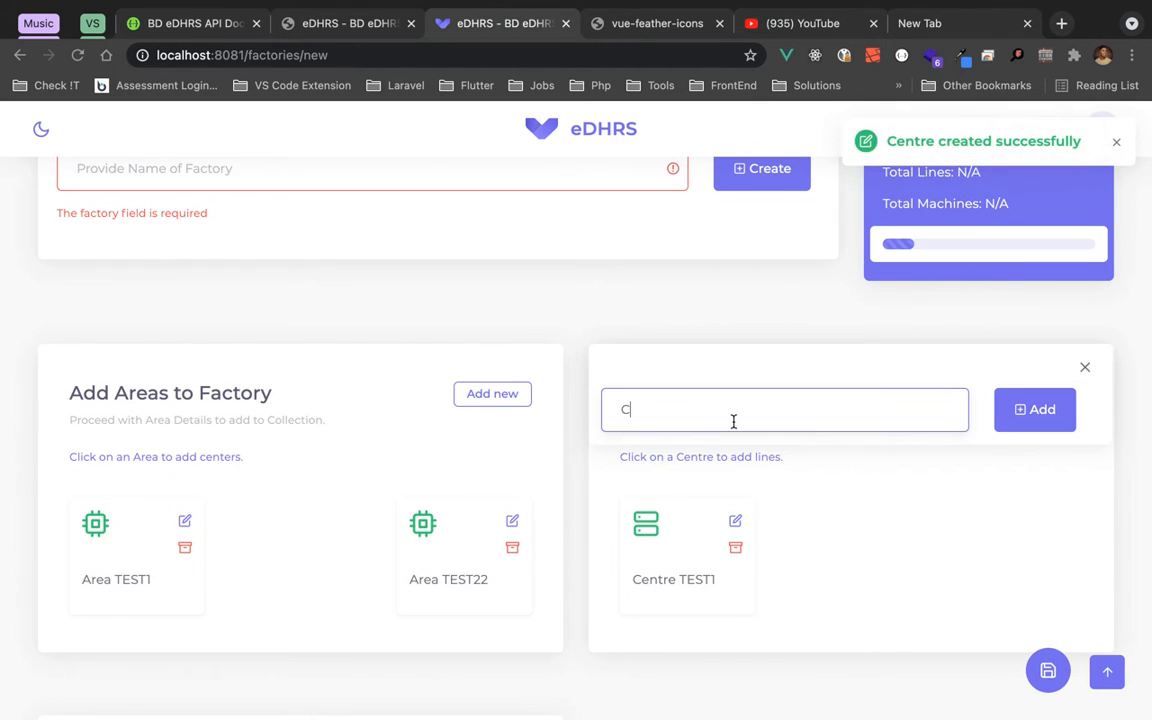
pyautogui.write('entre TEST2')
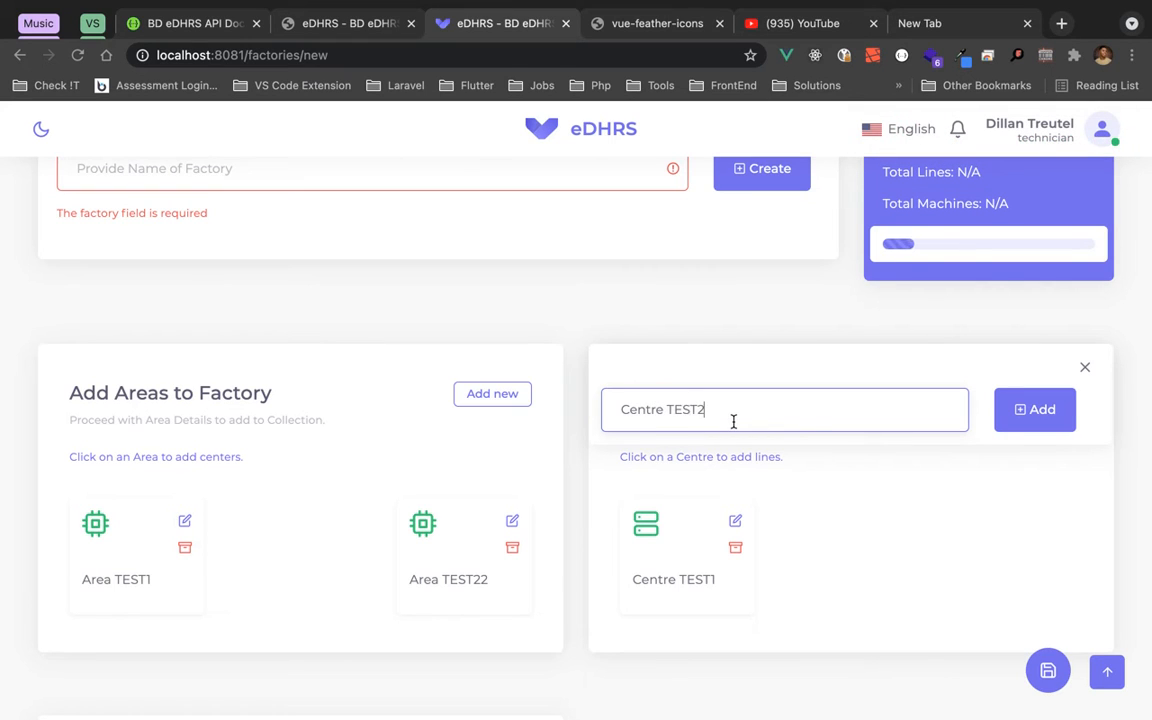
pyautogui.click(1008, 414)
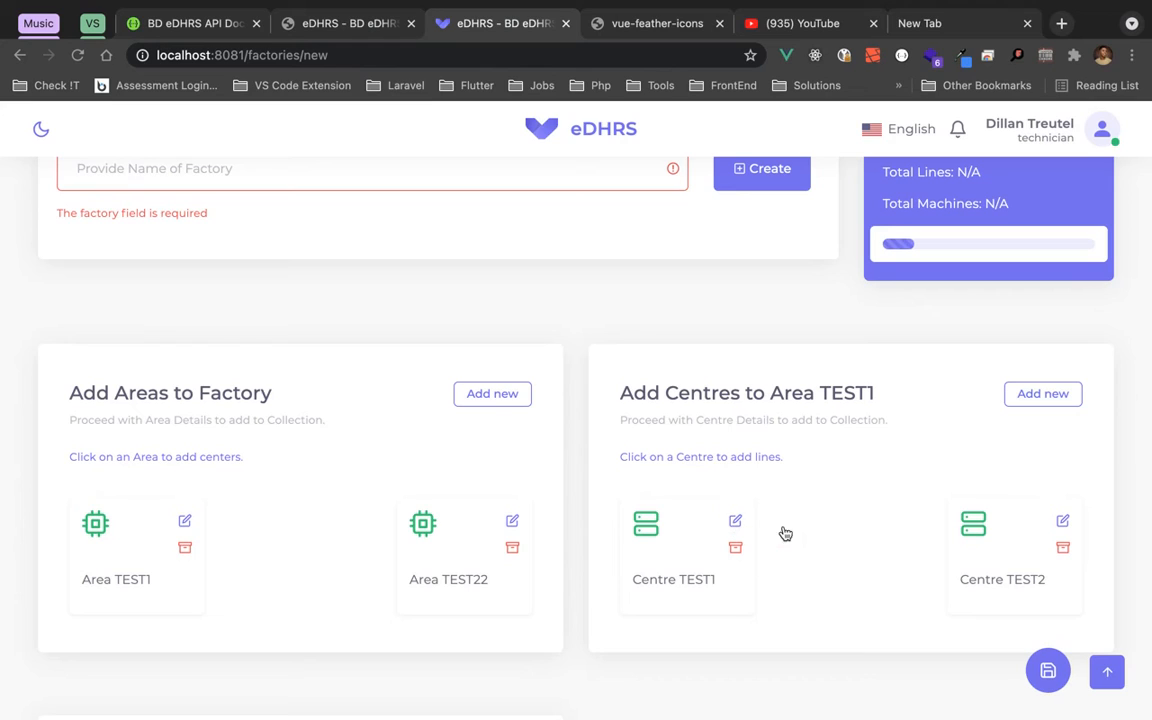
# - Rename the centre Centre TEST2 in Area TEST1 as Centre TEST2R
pyautogui.click(1072, 534)
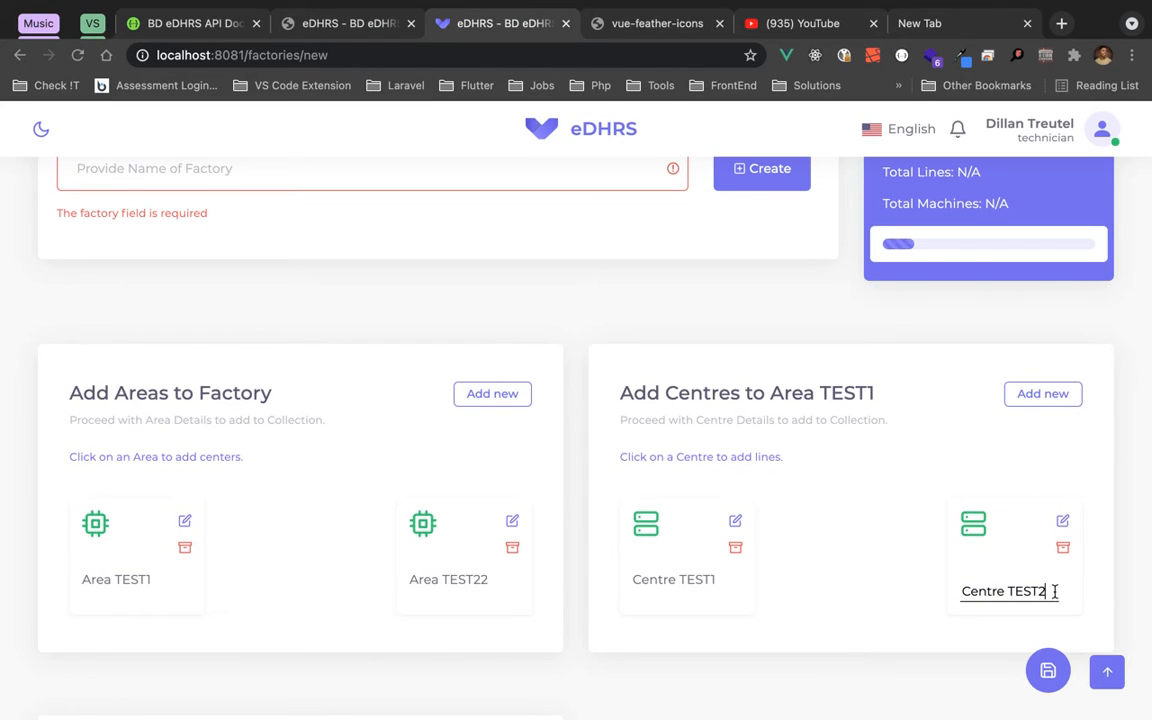
pyautogui.click(854, 572)
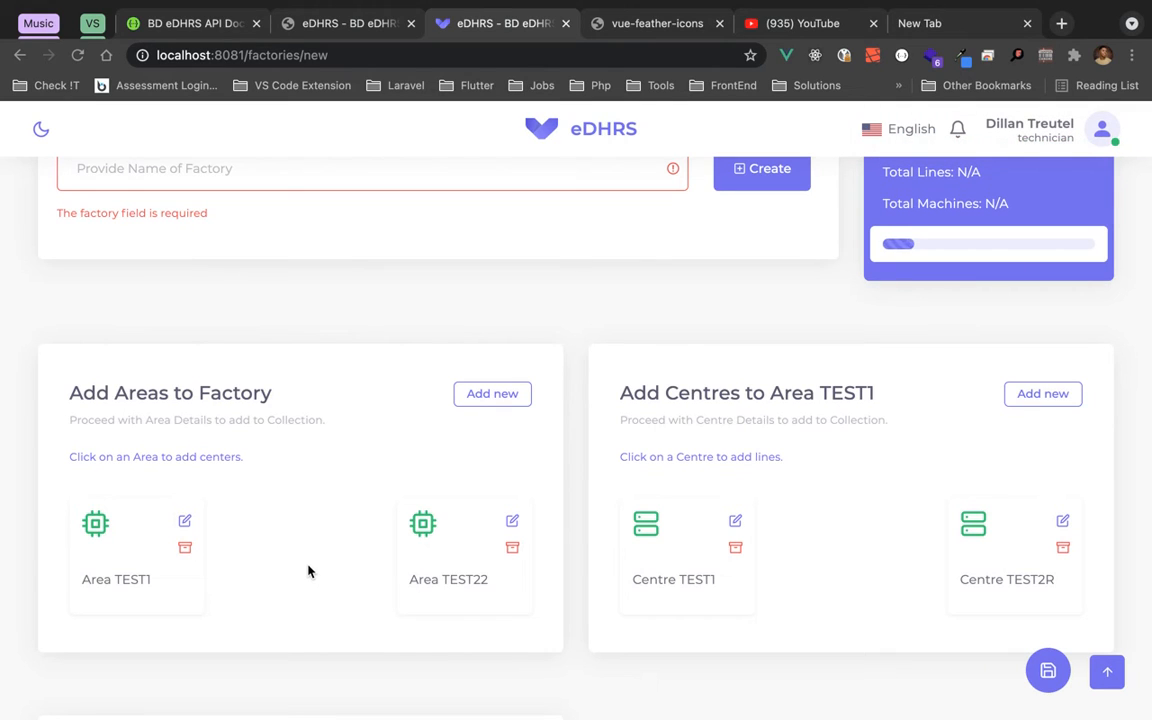
# - Select Area TEST22 and add a centre named Centre TEST22 to it
pyautogui.click(447, 575)
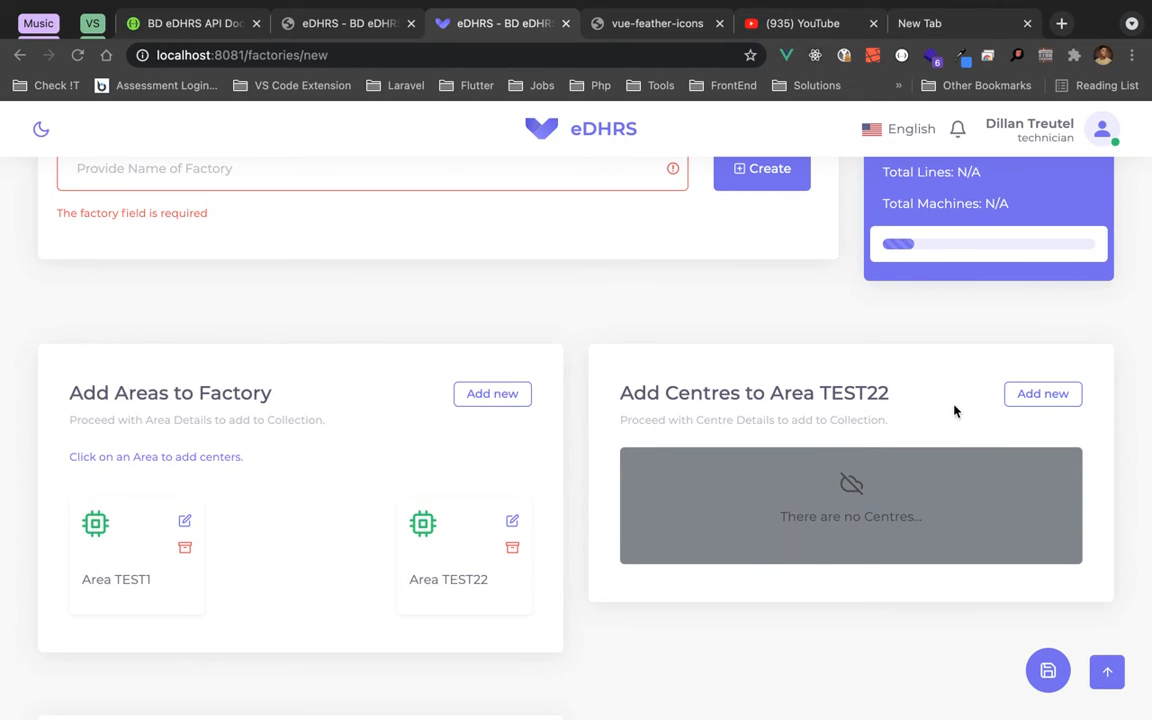
pyautogui.click(1031, 398)
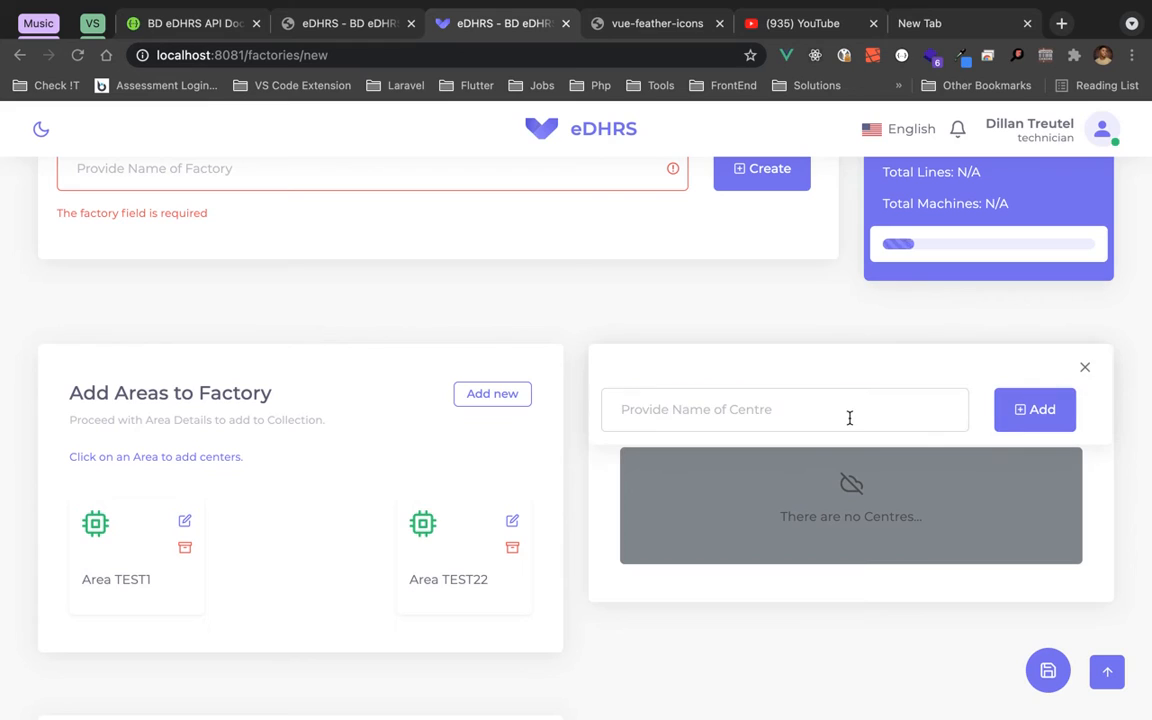
pyautogui.write('Centre TEST22')
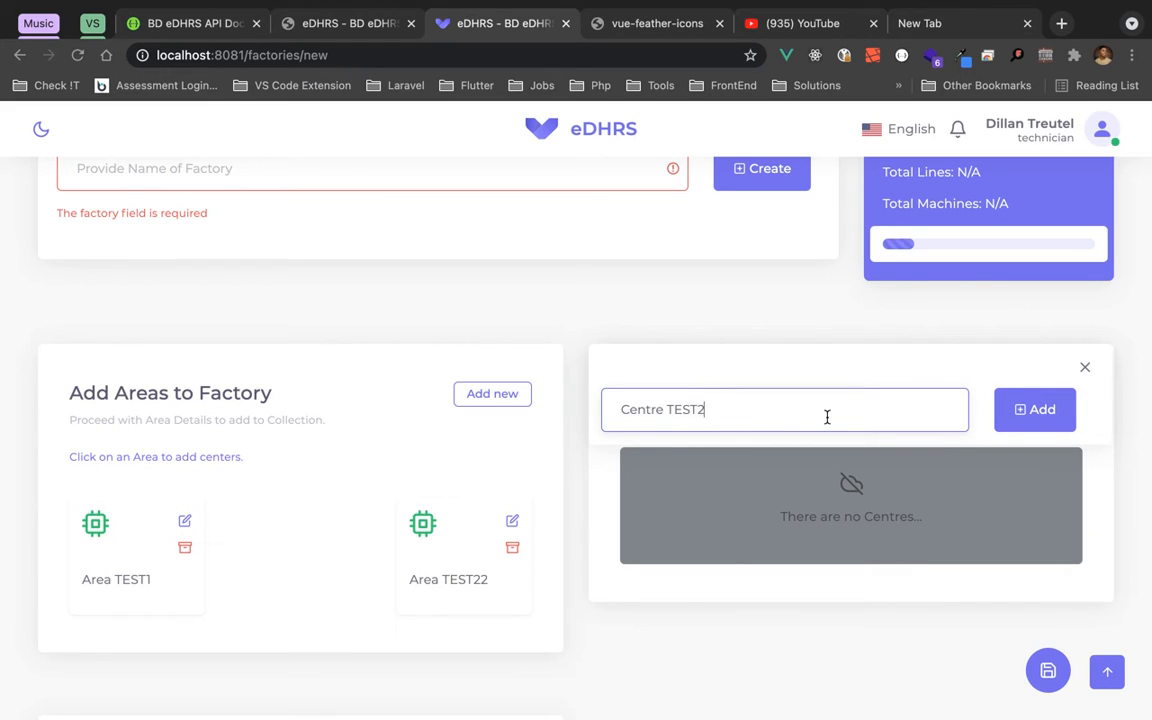
pyautogui.click(1025, 414)
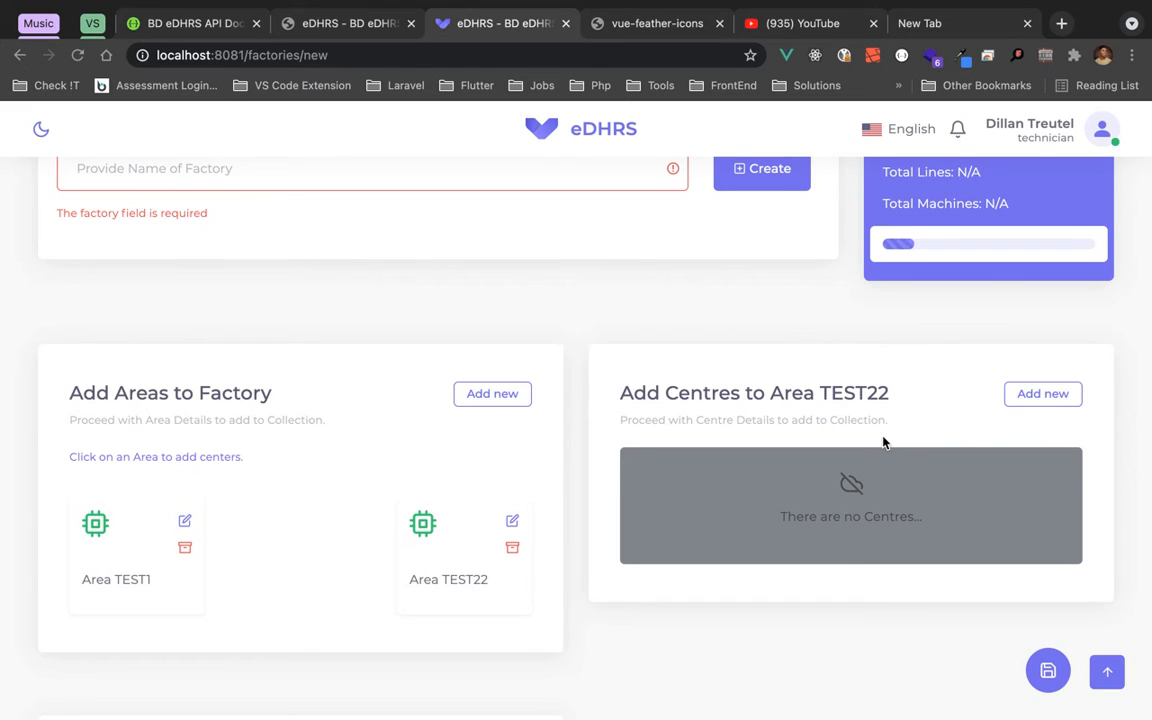
# - Add a second centre named Centre TEST24 to Area TEST22
pyautogui.click(1040, 394)
pyautogui.click(800, 401)
pyautogui.write('Cen')
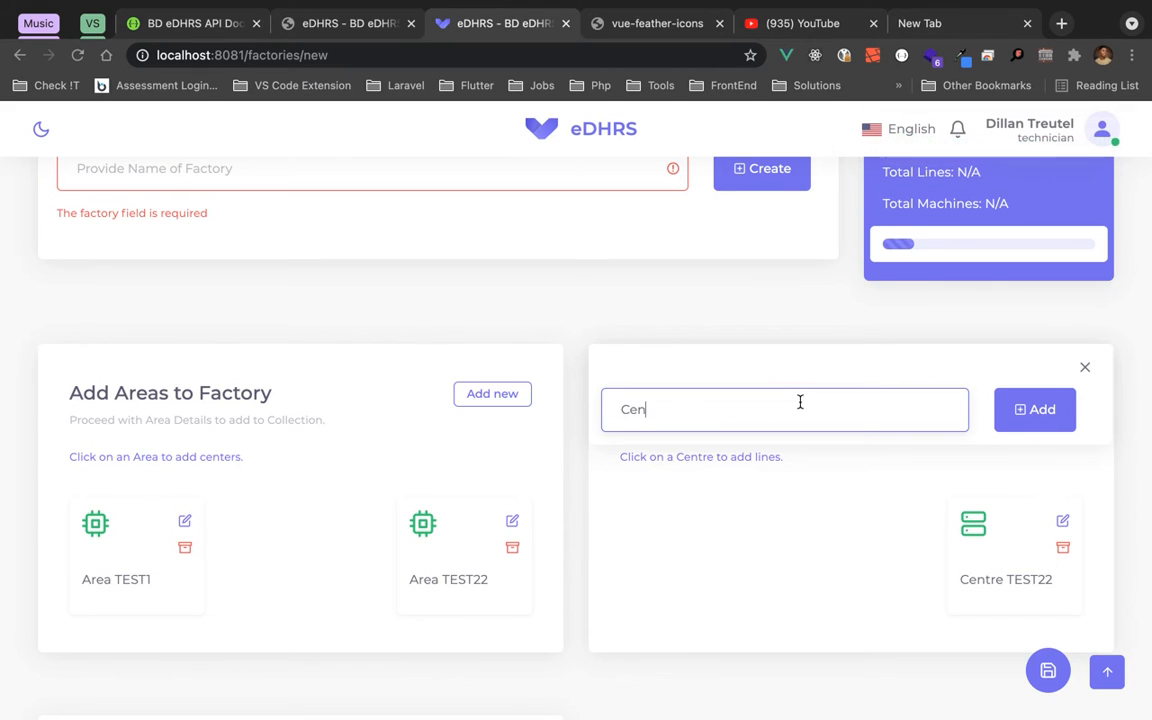
pyautogui.write('tre TEST24')
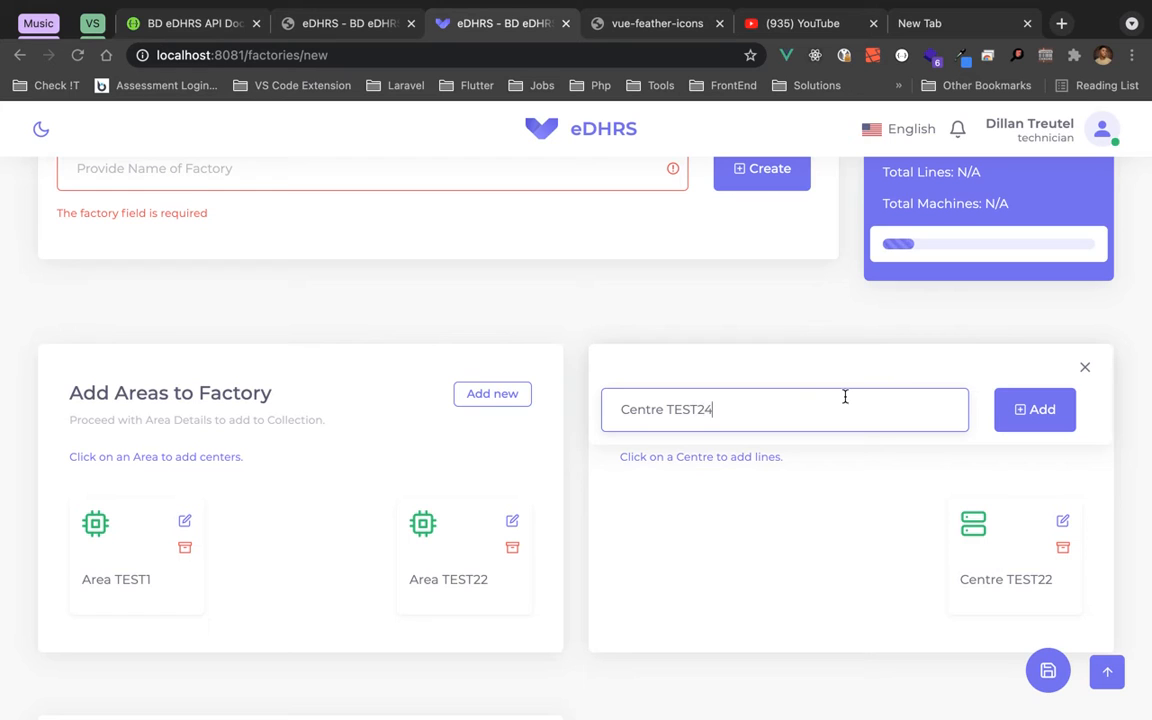
pyautogui.click(1025, 410)
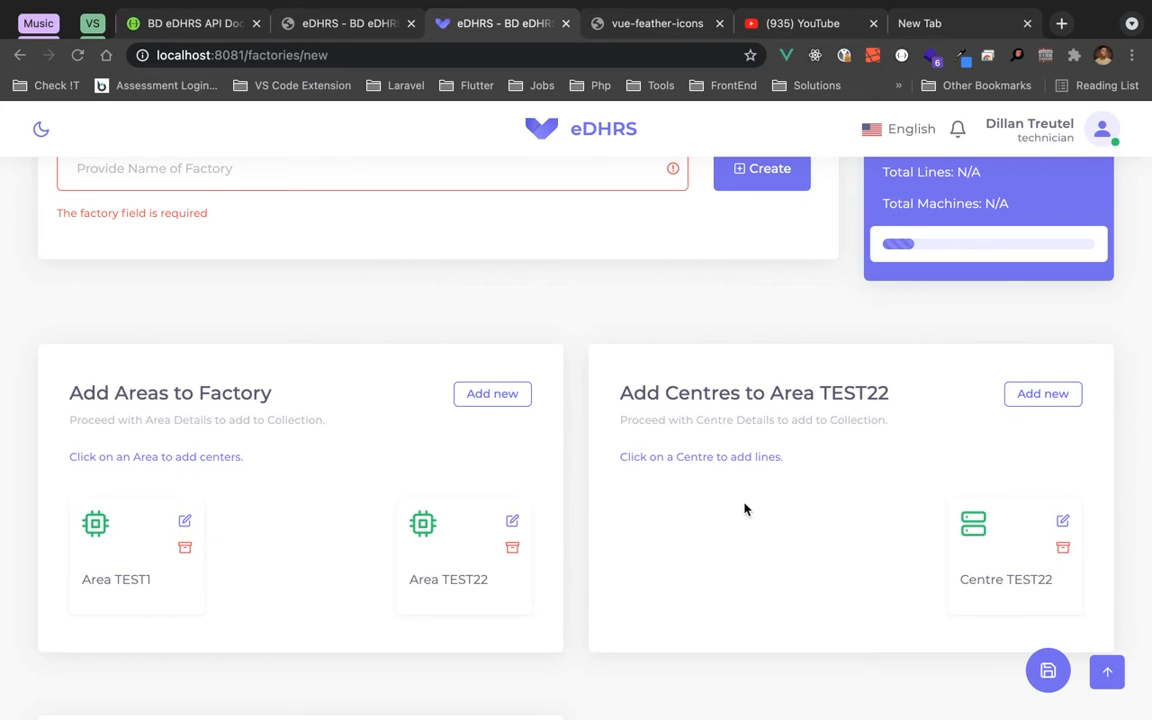
# - Select Centre TEST22 in Area TEST22 and add a line named Line TEST2 to it
pyautogui.scroll(-1, 745, 509)
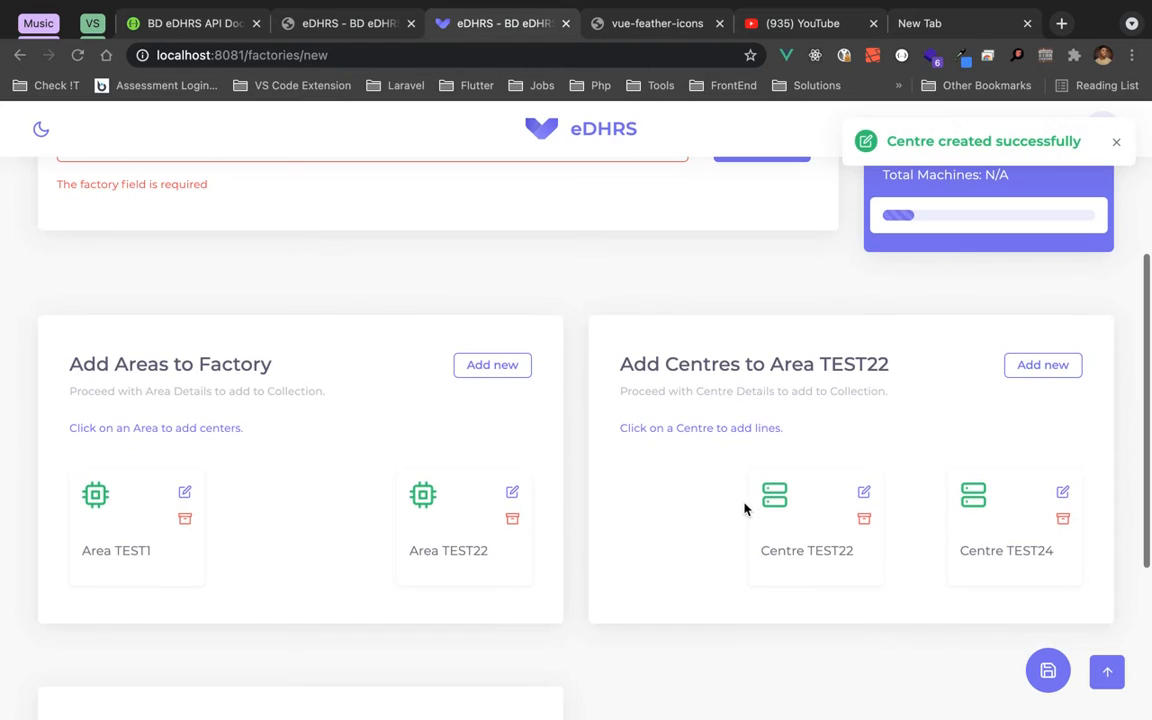
pyautogui.click(792, 524)
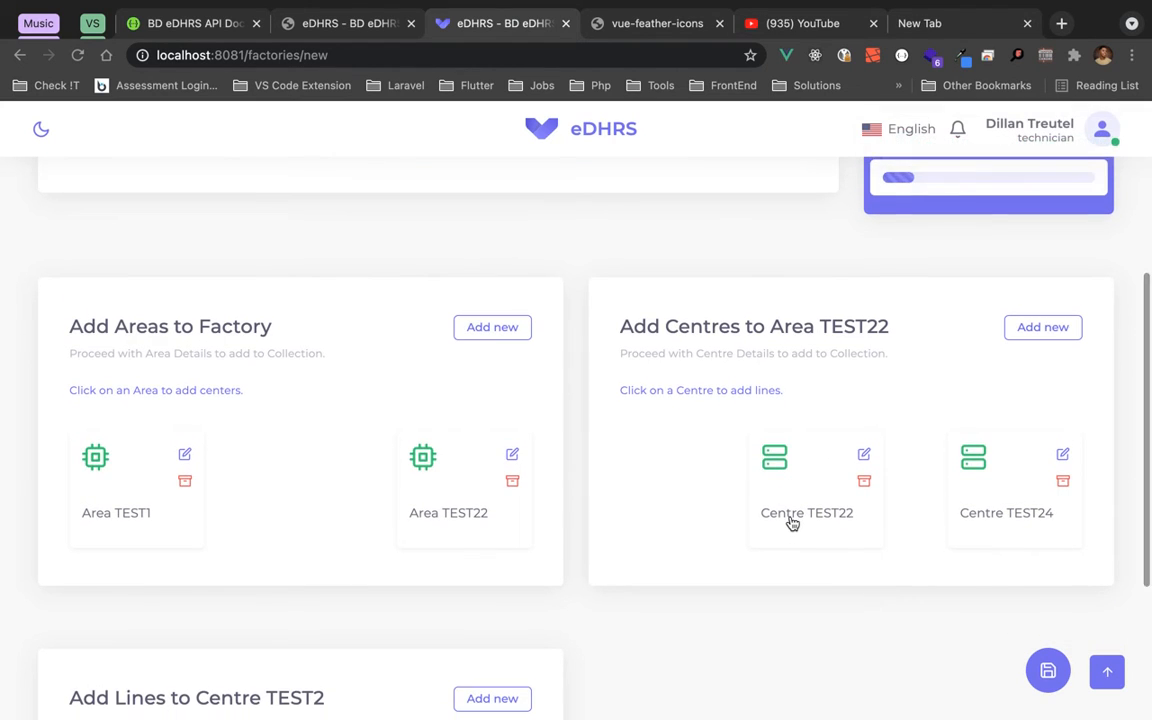
pyautogui.scroll(-2, 792, 524)
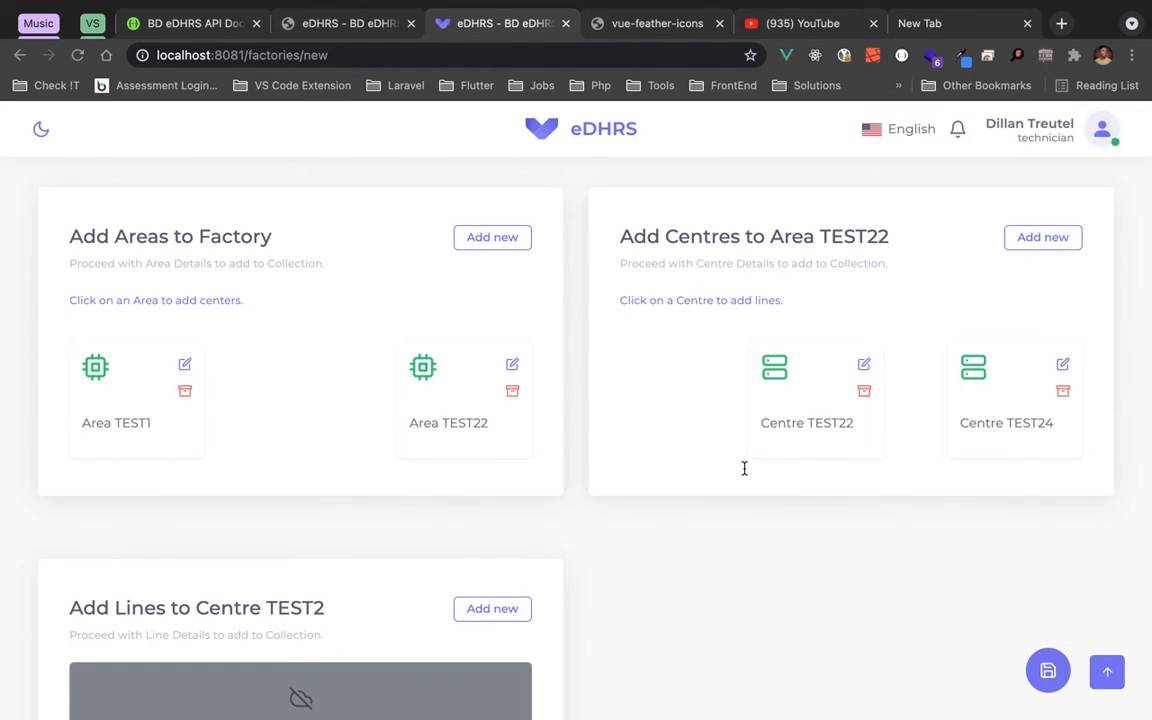
pyautogui.scroll(-2, 745, 472)
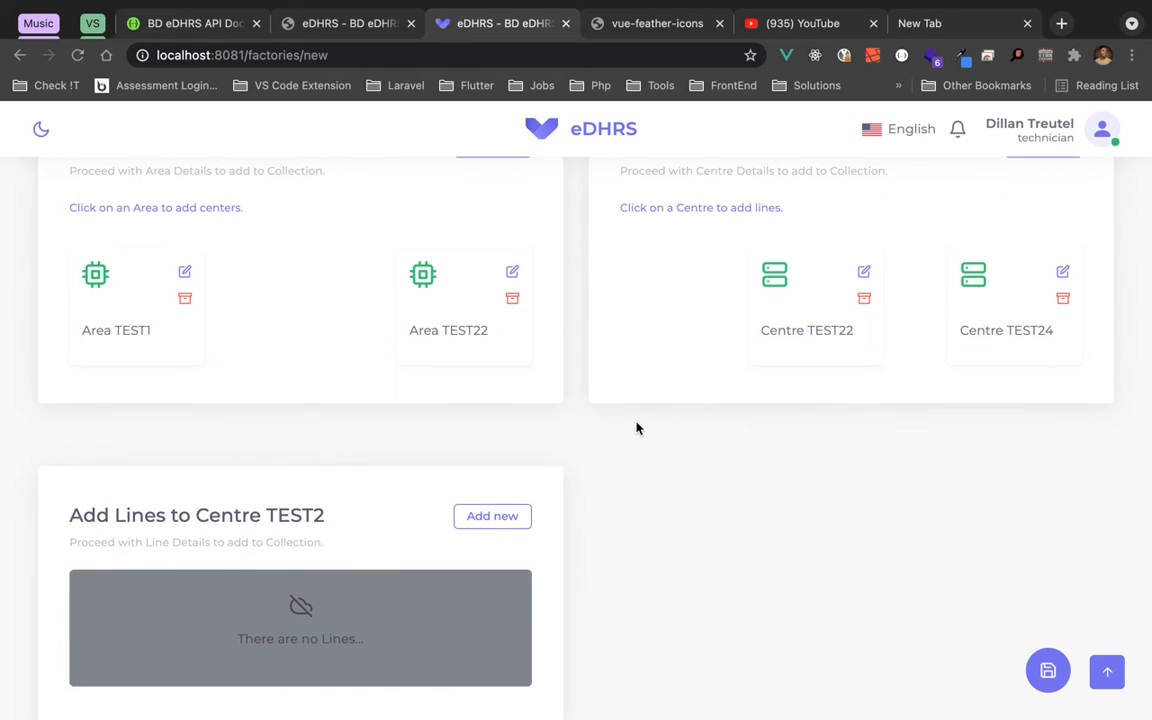
pyautogui.scroll(1, 684, 362)
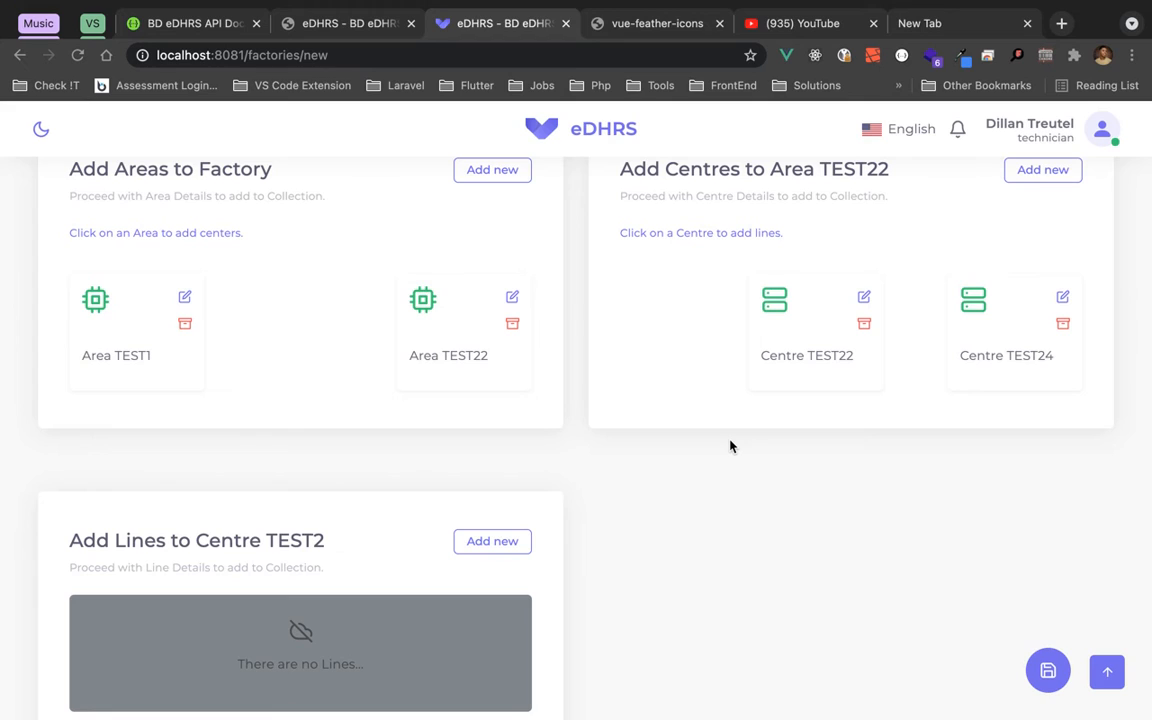
pyautogui.scroll(1, 730, 446)
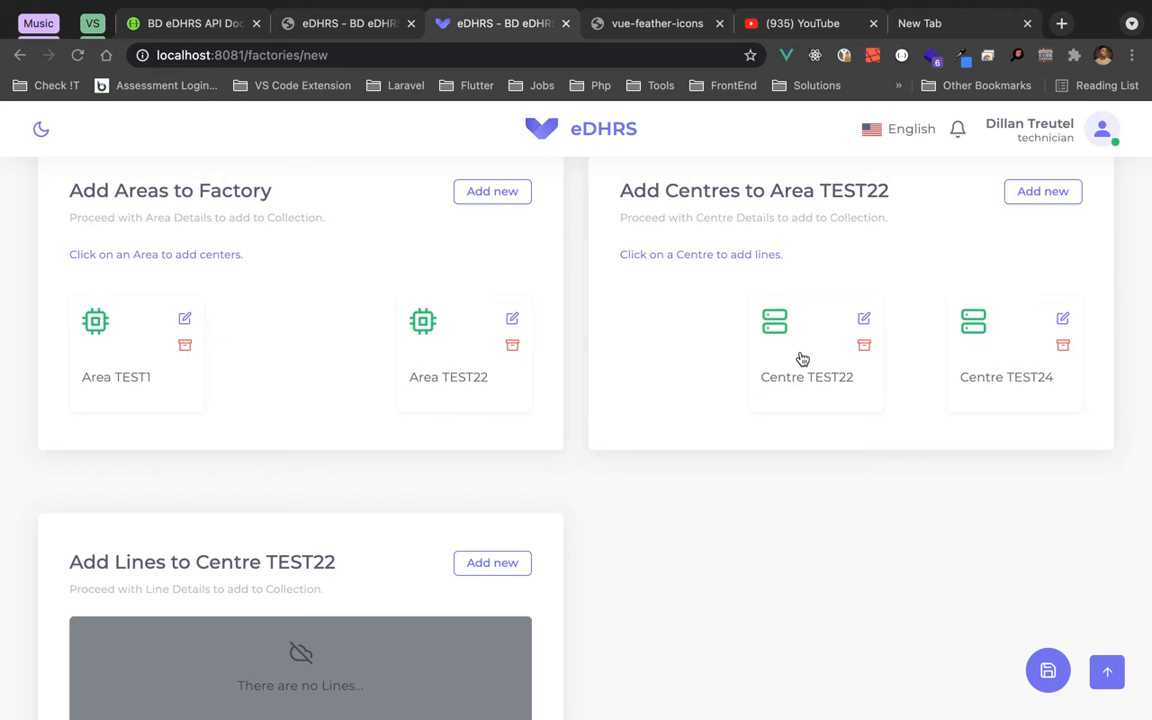
pyautogui.scroll(-3, 437, 534)
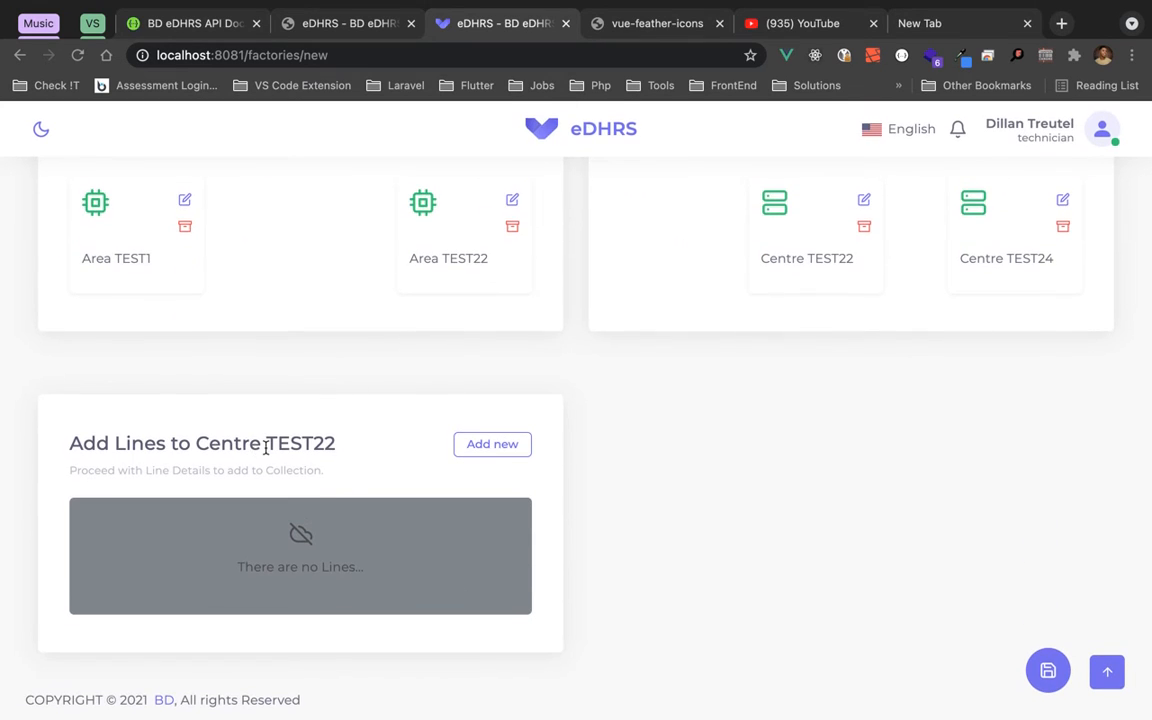
pyautogui.click(485, 447)
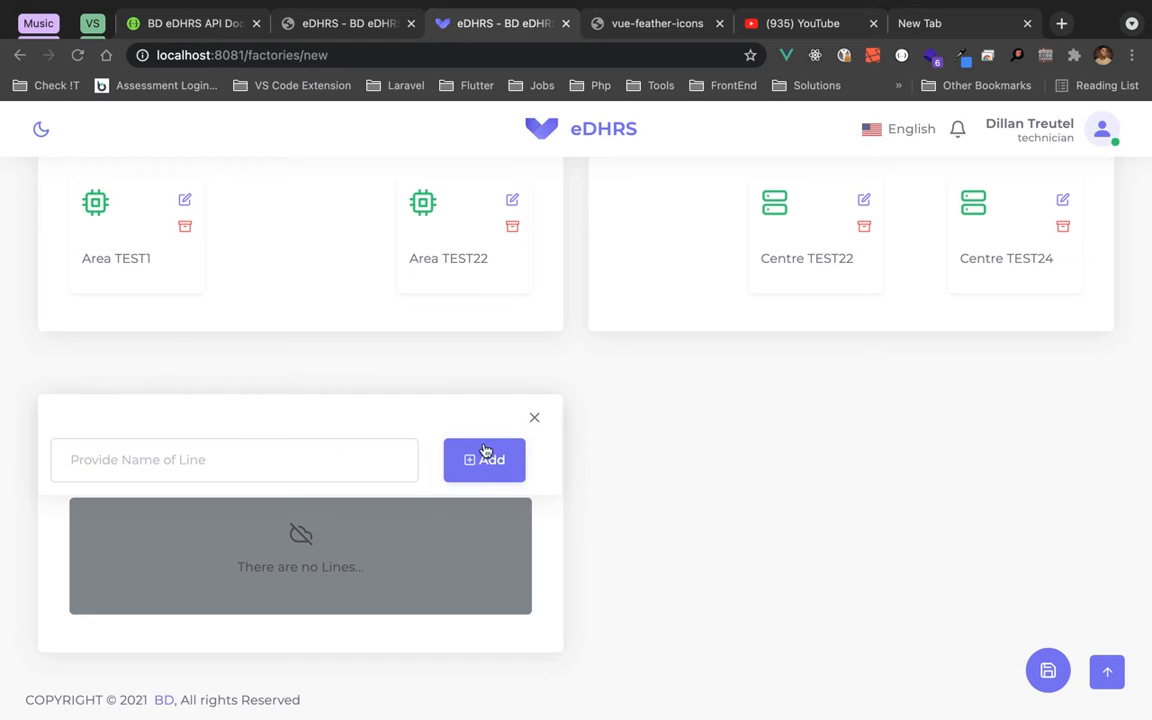
pyautogui.click(273, 456)
pyautogui.write('Line')
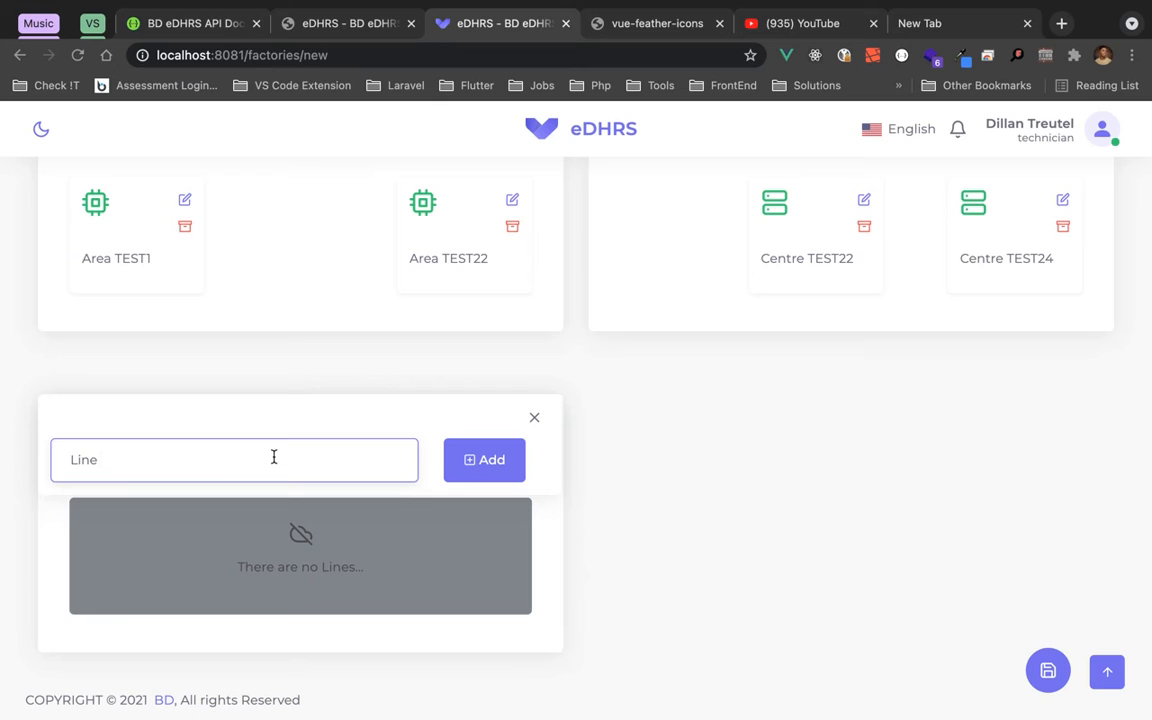
pyautogui.write(' TEST2')
pyautogui.click(481, 458)
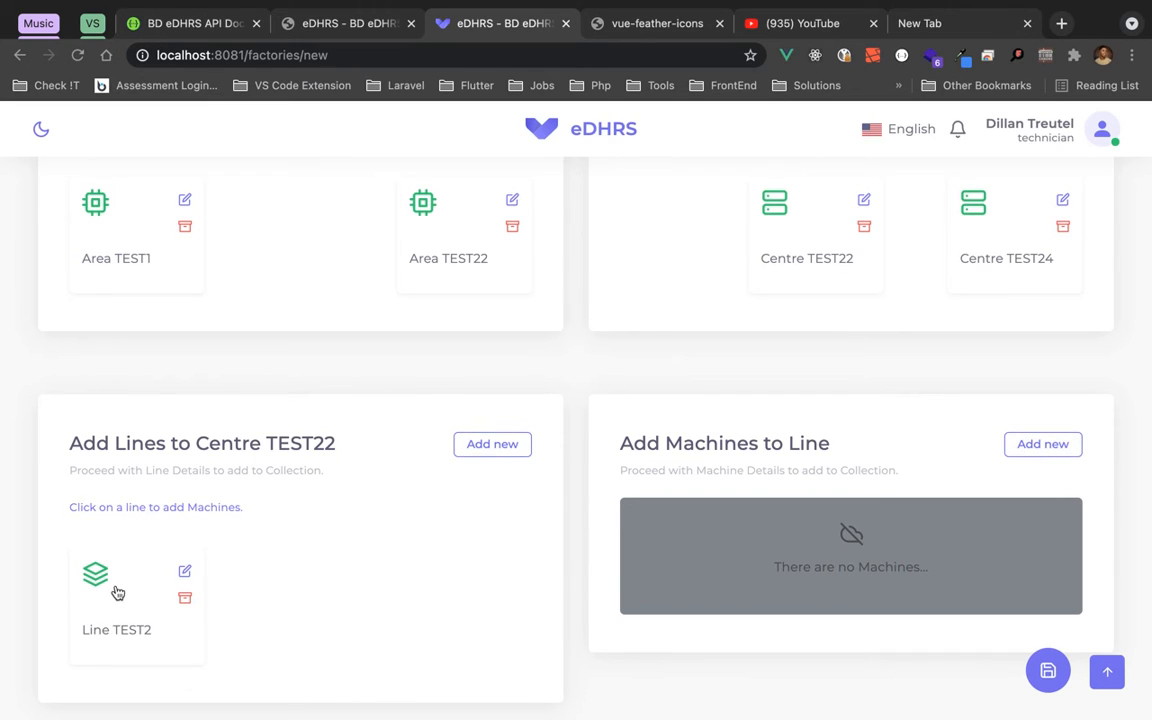
# - Try to add a machine without selecting a line
pyautogui.scroll(3, 203, 479)
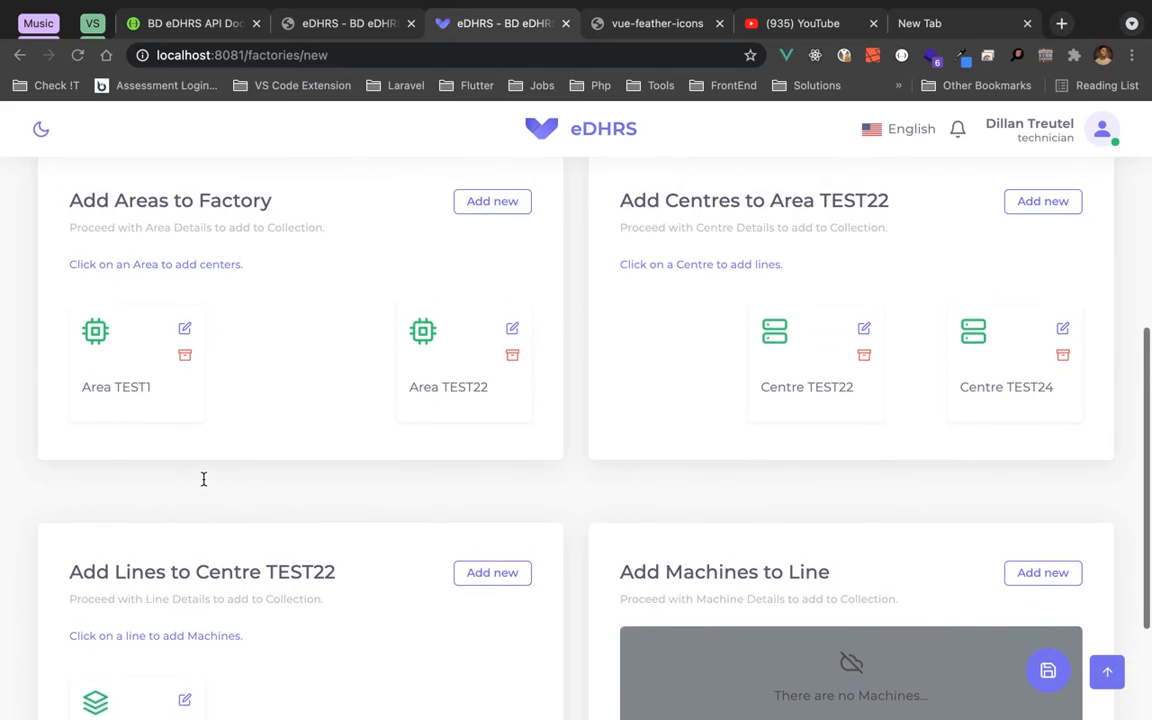
pyautogui.scroll(1, 203, 479)
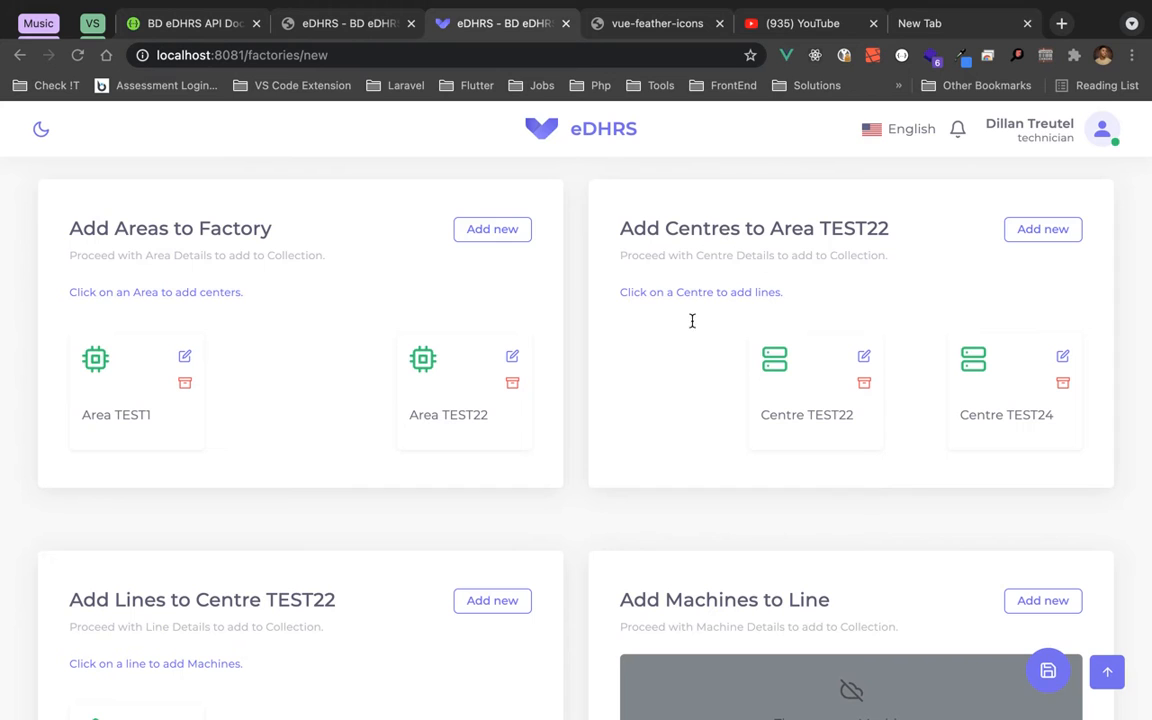
pyautogui.scroll(-3, 617, 501)
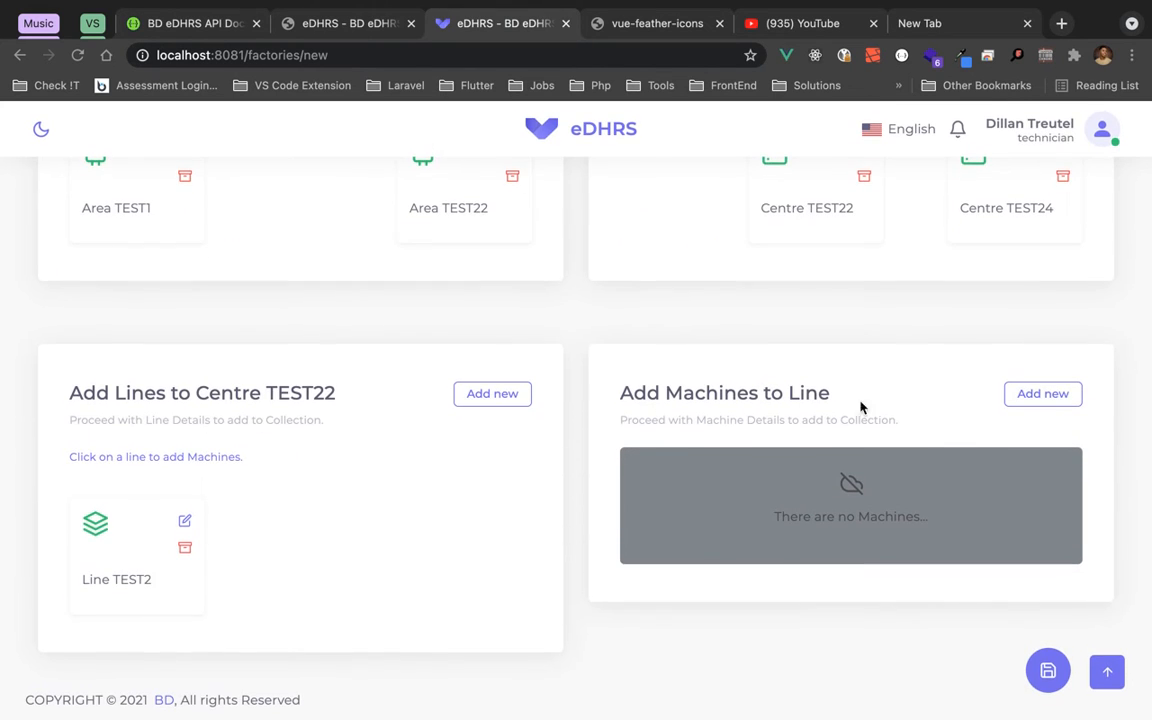
pyautogui.click(1045, 398)
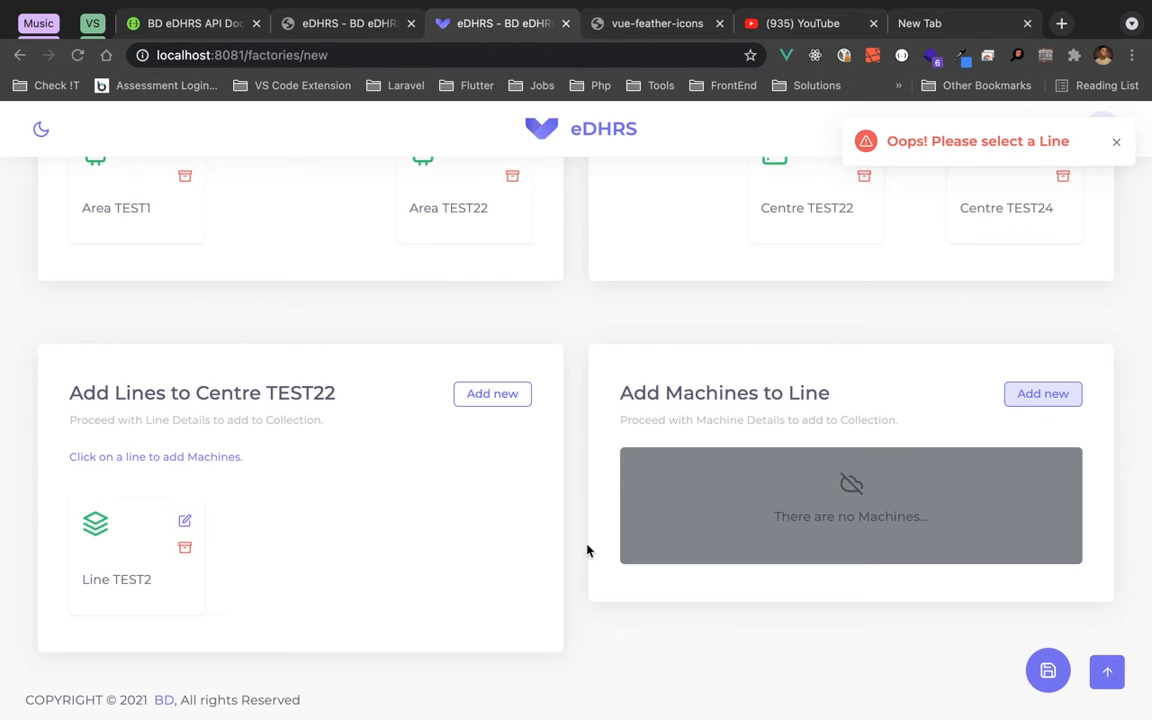
# - Add a second line named Line TEST22 to Centre TEST22
pyautogui.click(481, 400)
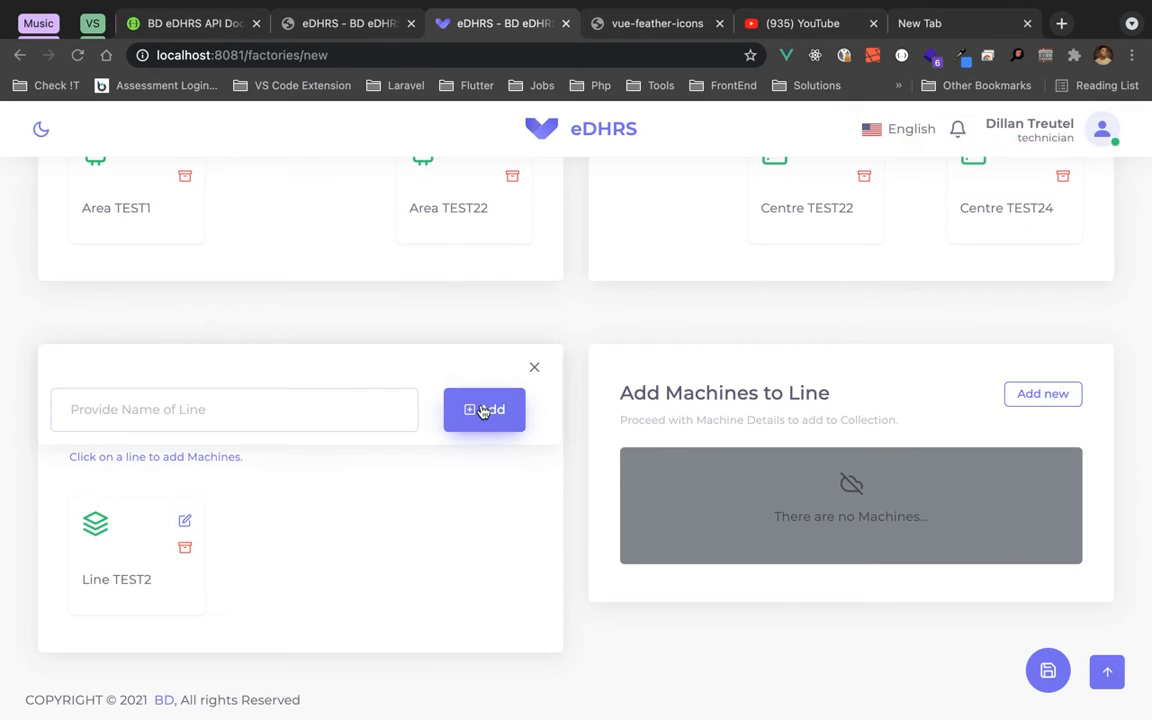
pyautogui.click(337, 429)
pyautogui.write('Lin')
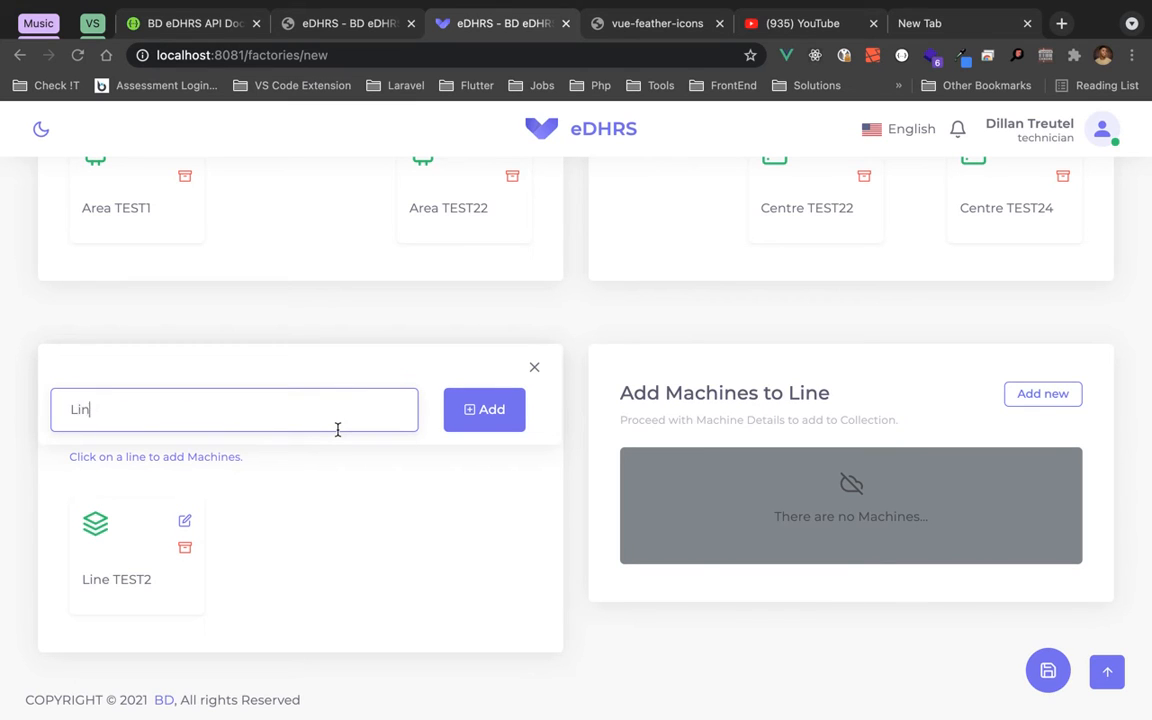
pyautogui.write('e TEST')
pyautogui.press('BackSpace')
pyautogui.write('22')
pyautogui.click(487, 411)
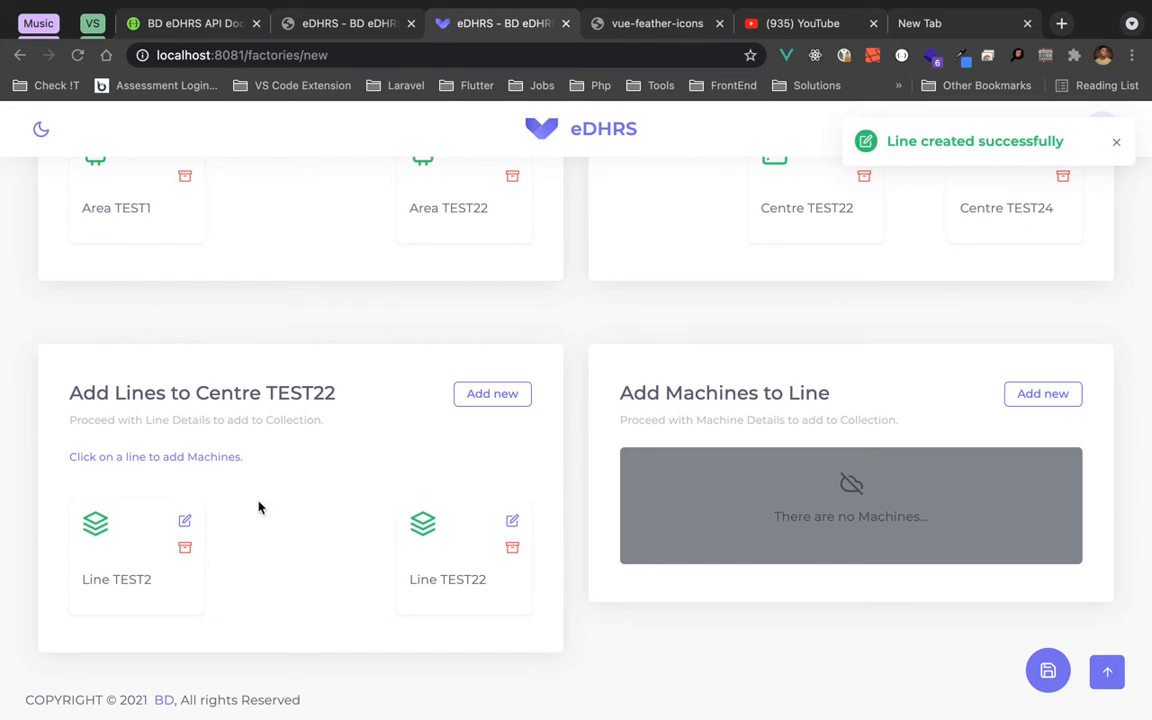
# - Select Line TEST22 and add a machine named Machine TEST1 to it
pyautogui.click(128, 560)
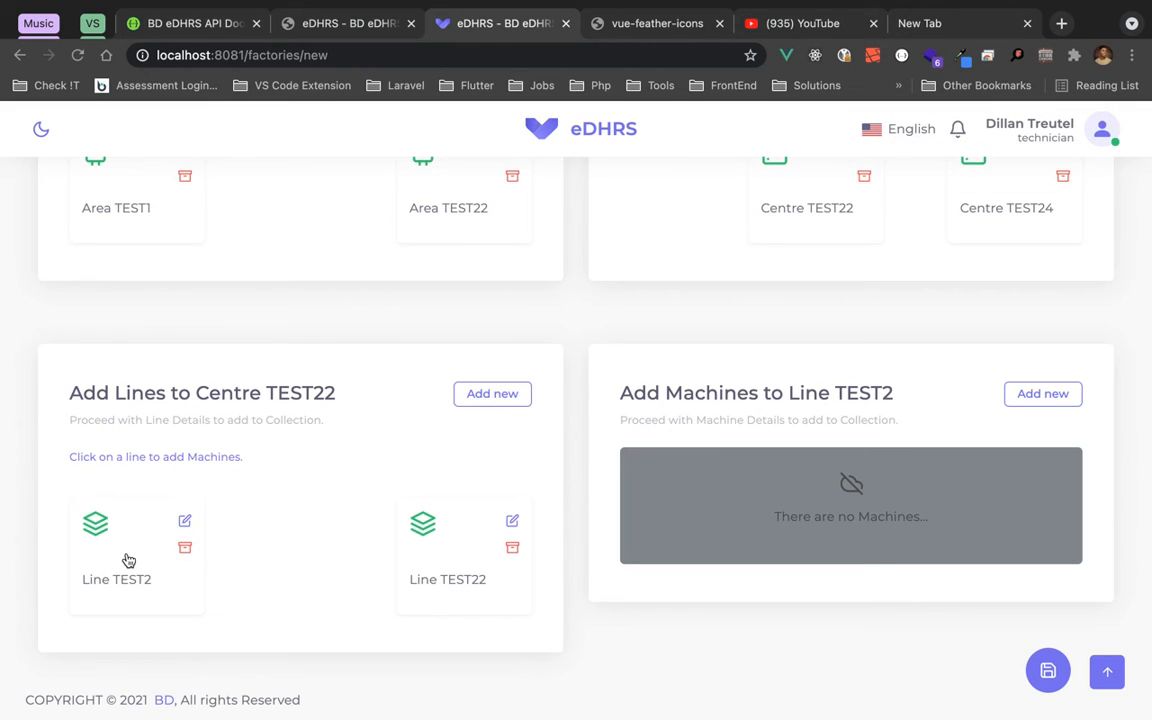
pyautogui.click(477, 551)
pyautogui.click(1050, 398)
pyautogui.write('Machine')
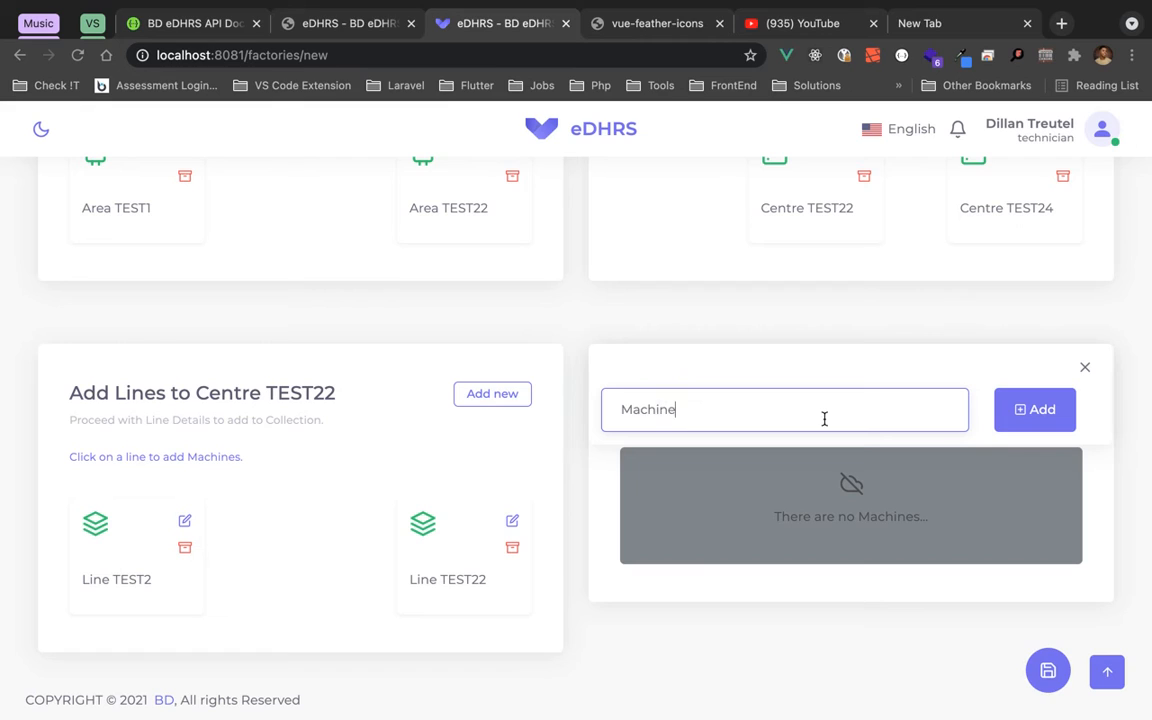
pyautogui.write(' TEST1')
pyautogui.click(1032, 426)
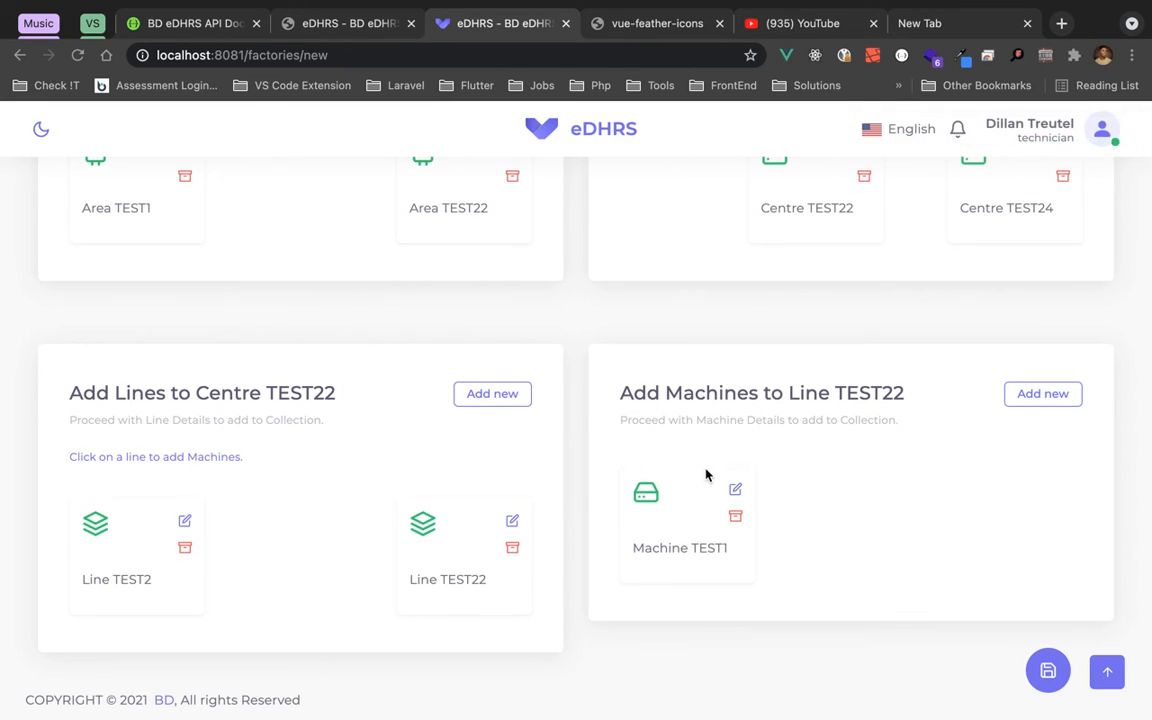
# - Add another area named Area TEST4 to the factory and select it for adding centres
pyautogui.scroll(5, 706, 476)
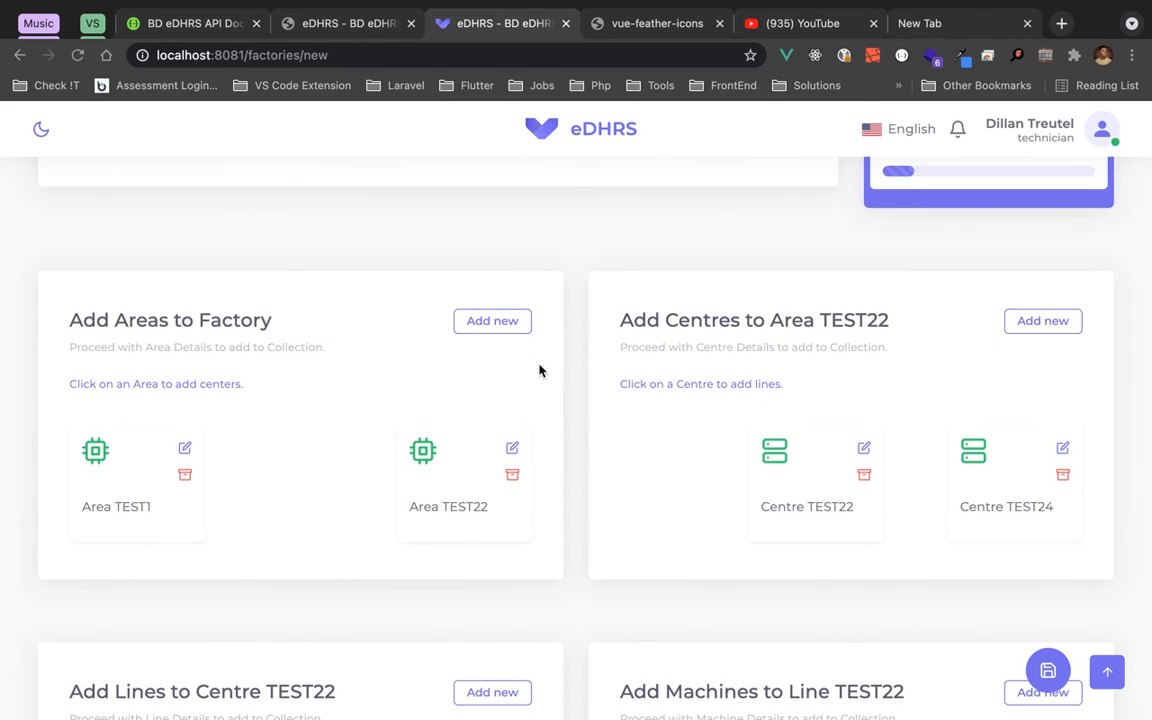
pyautogui.scroll(3, 540, 370)
pyautogui.scroll(-1, 540, 370)
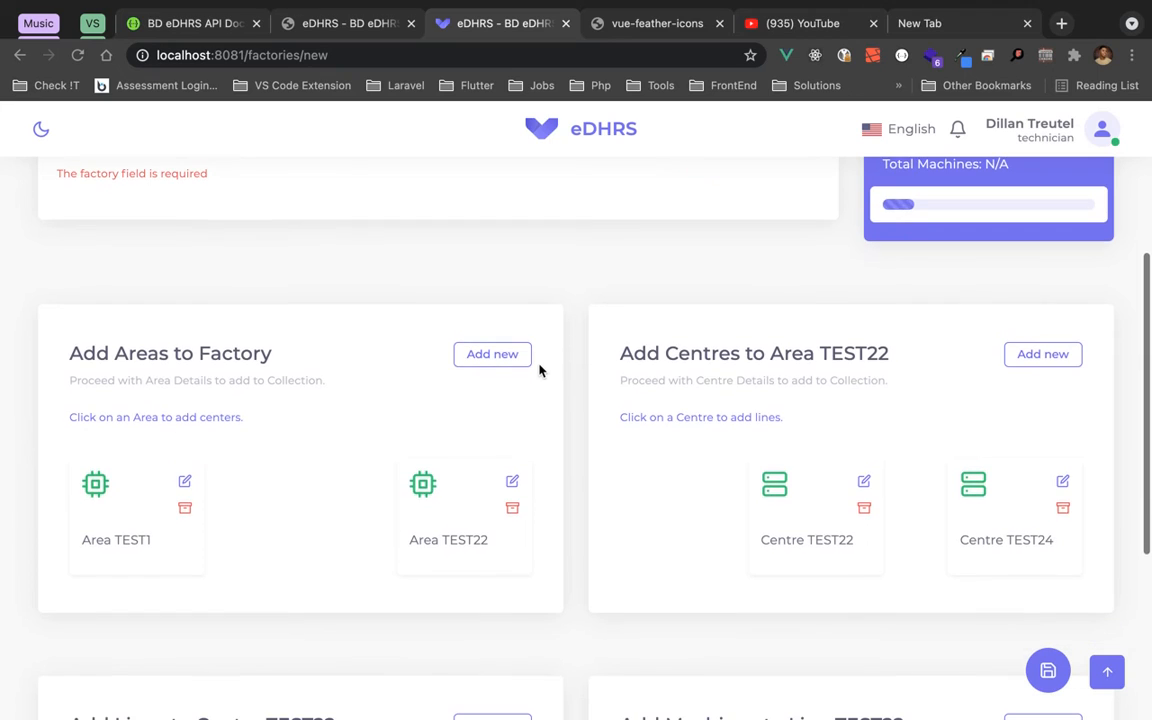
pyautogui.click(507, 357)
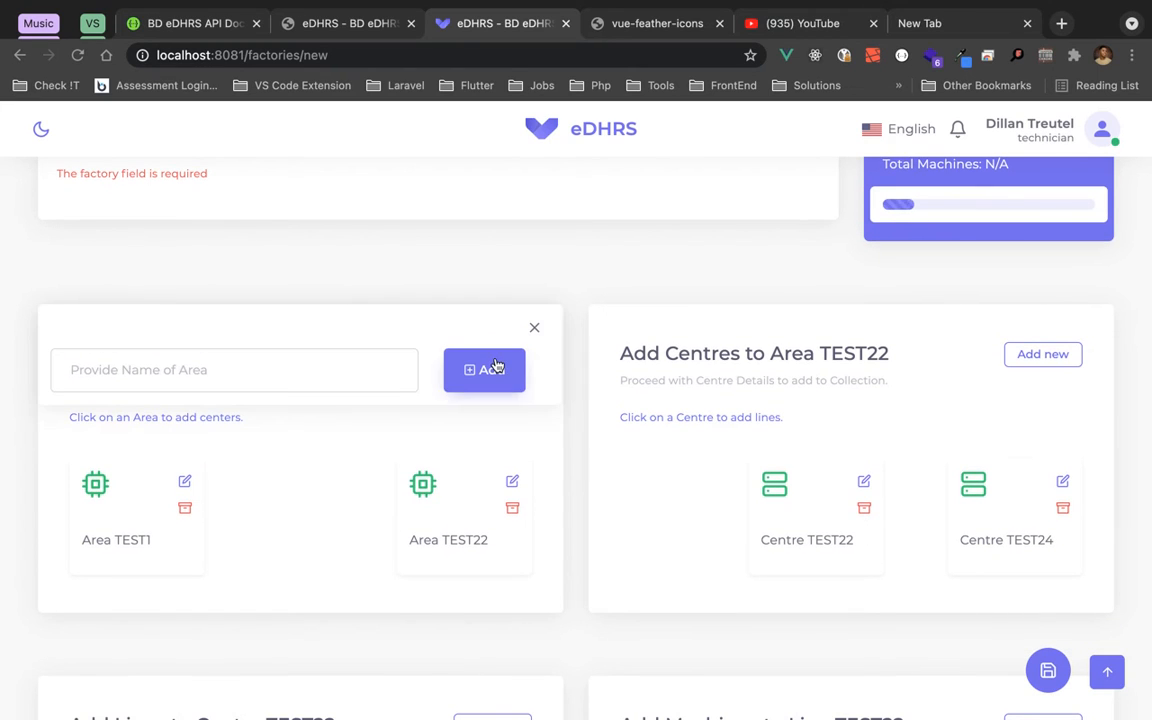
pyautogui.click(383, 374)
pyautogui.write('Are')
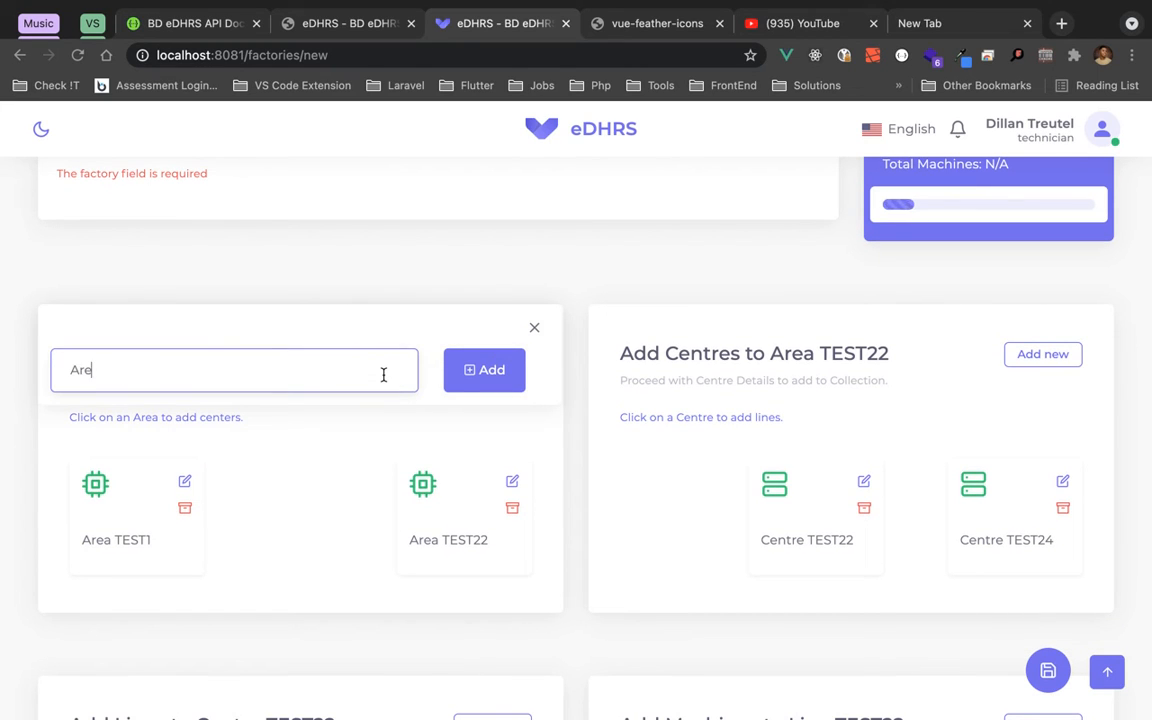
pyautogui.write('a TEST4')
pyautogui.click(503, 374)
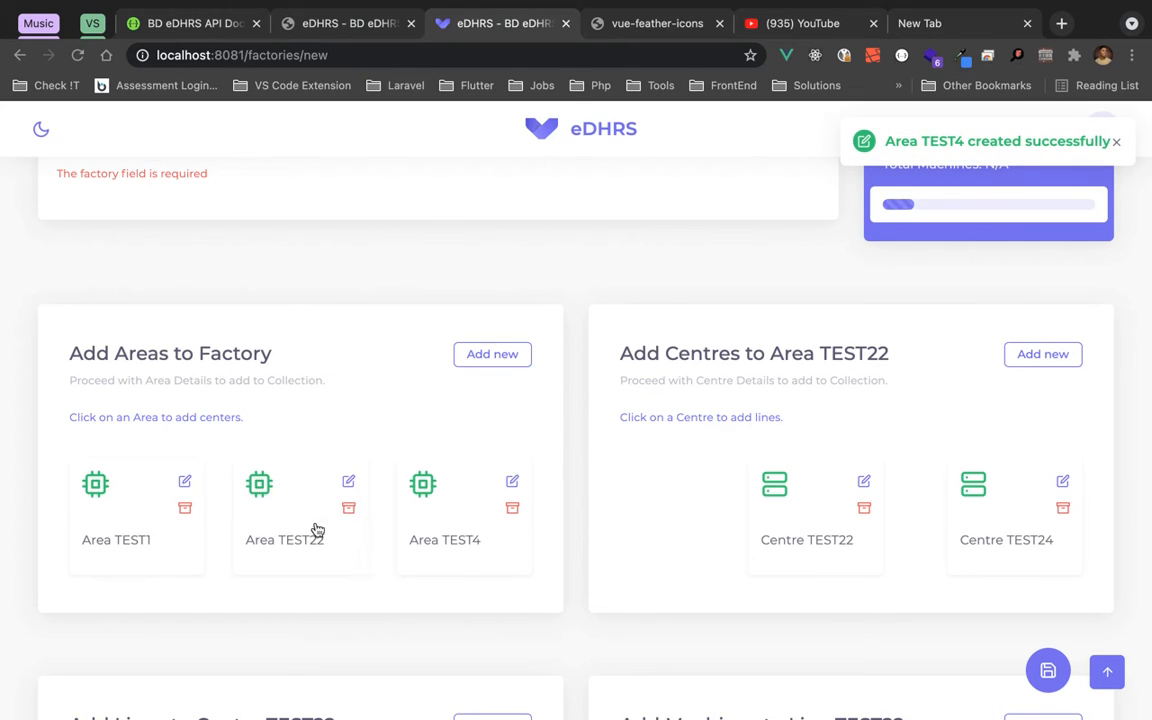
pyautogui.click(456, 532)
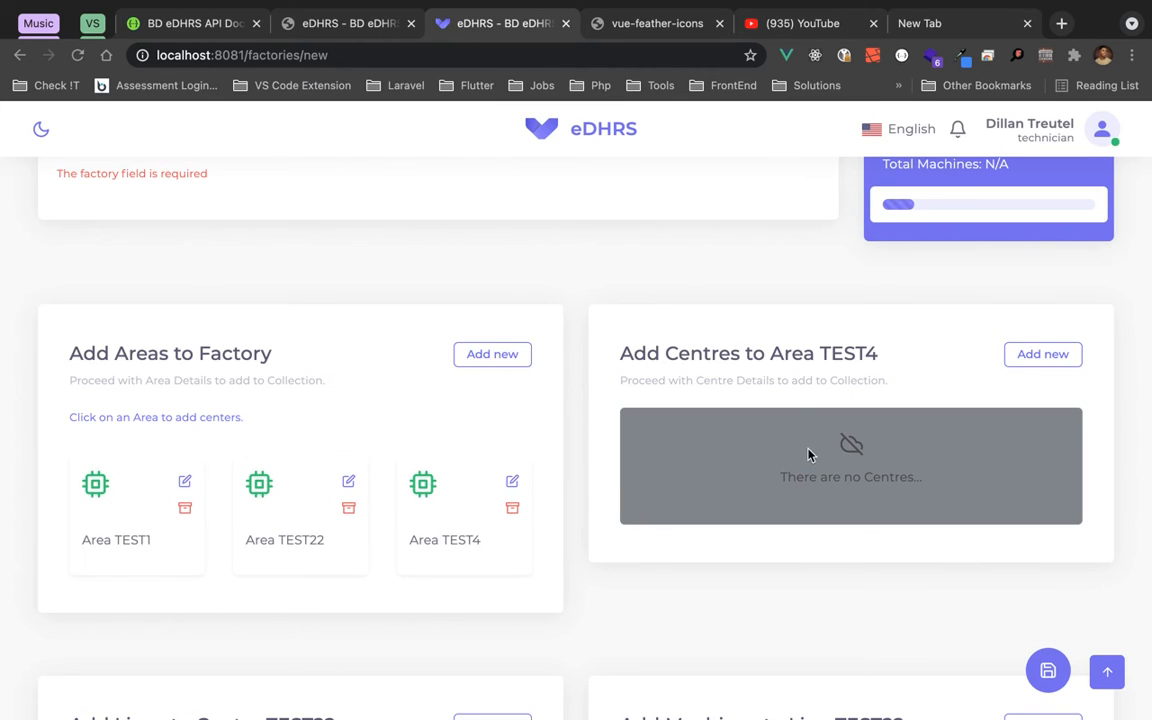
# - Add a centre named Centre TEST4 to Area TEST4
pyautogui.click(1040, 355)
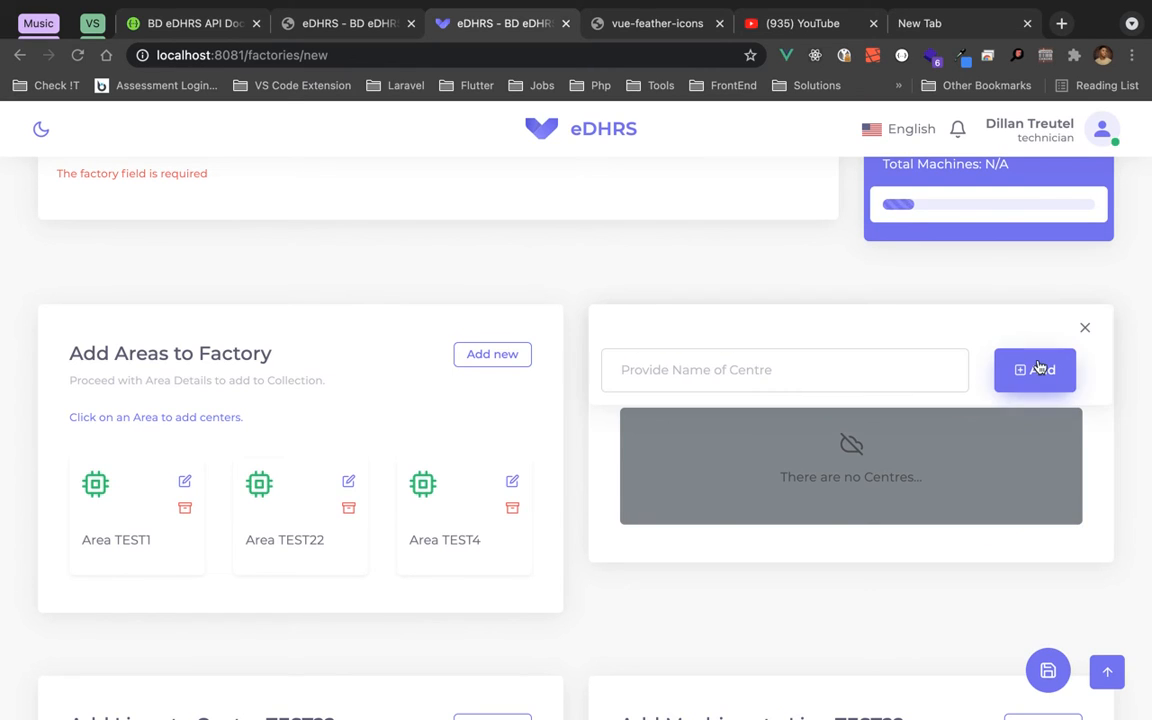
pyautogui.click(774, 380)
pyautogui.write('Cen')
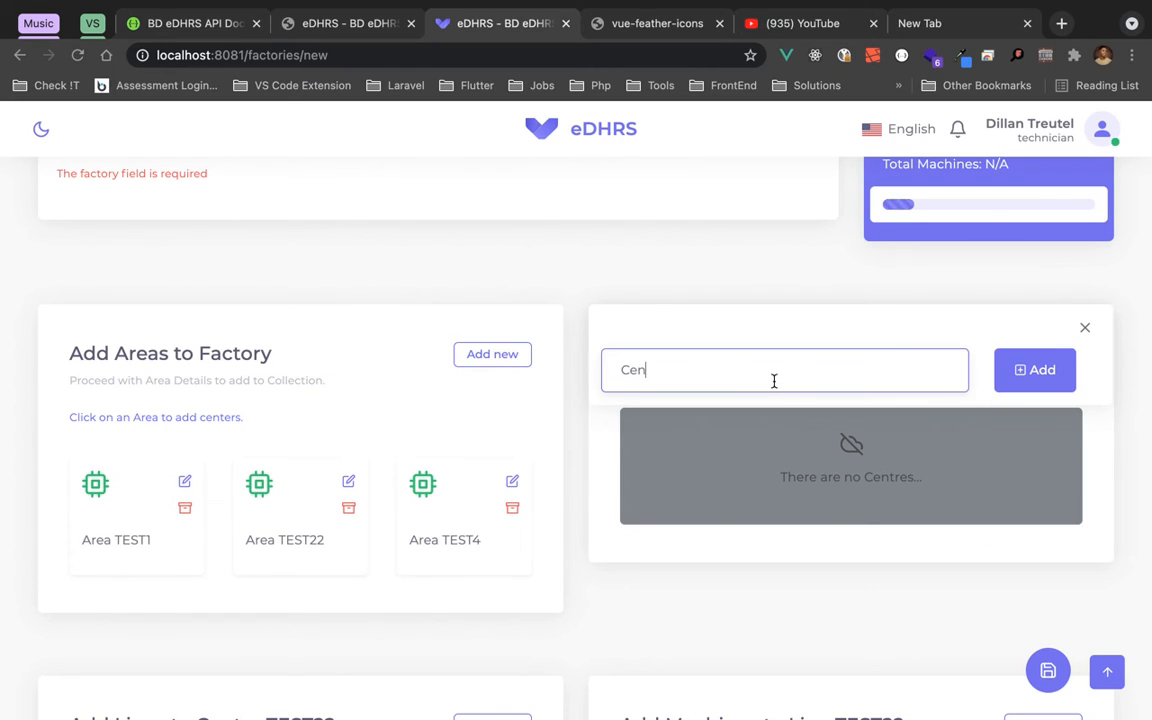
pyautogui.write('tre TEST4')
pyautogui.click(1005, 382)
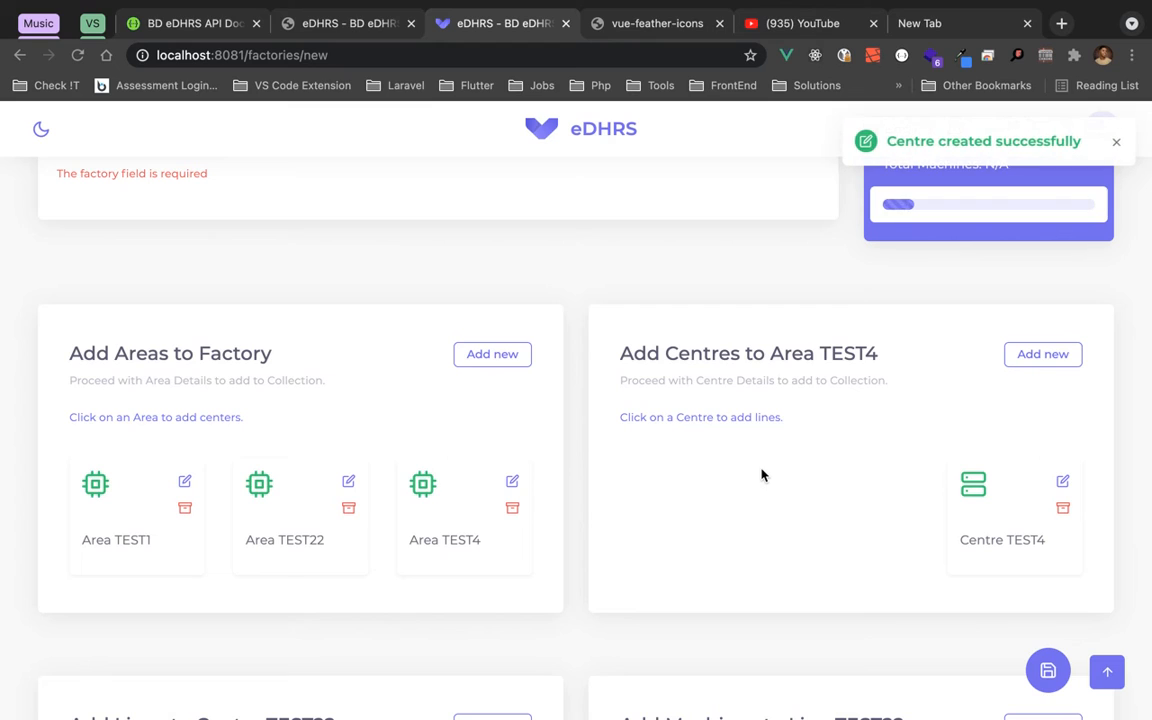
# - Review the centres under Area TEST22 and Area TEST1, along with the factory's lines and machines
pyautogui.click(307, 525)
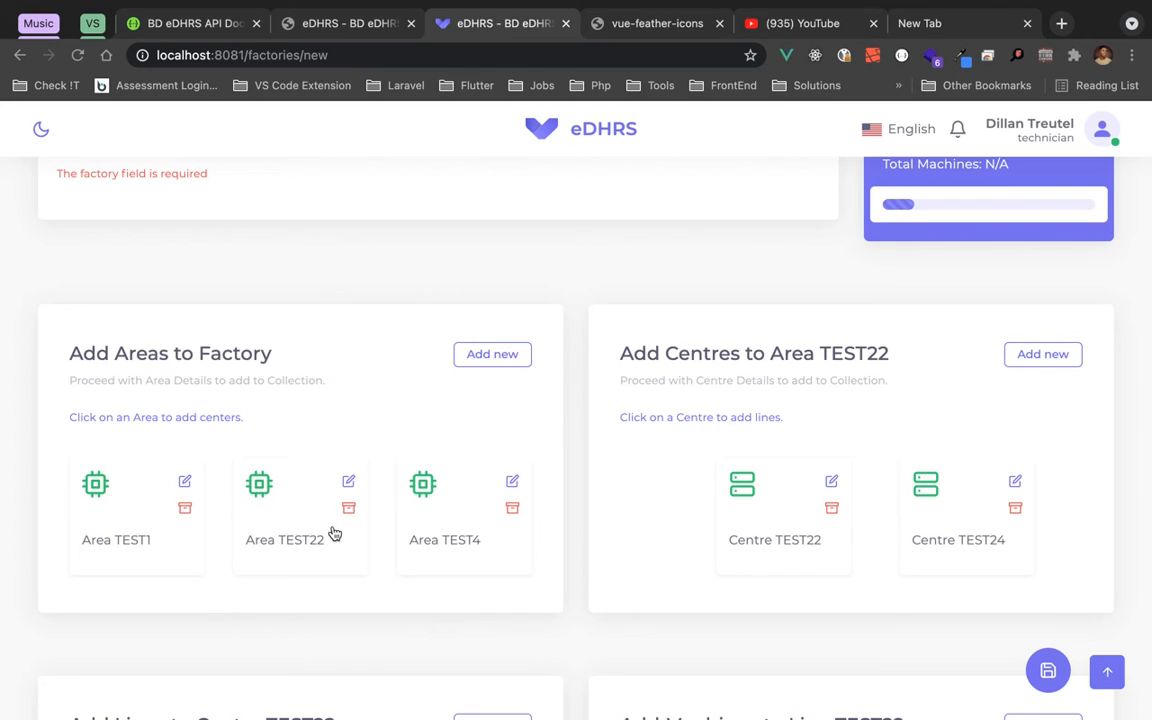
pyautogui.click(112, 537)
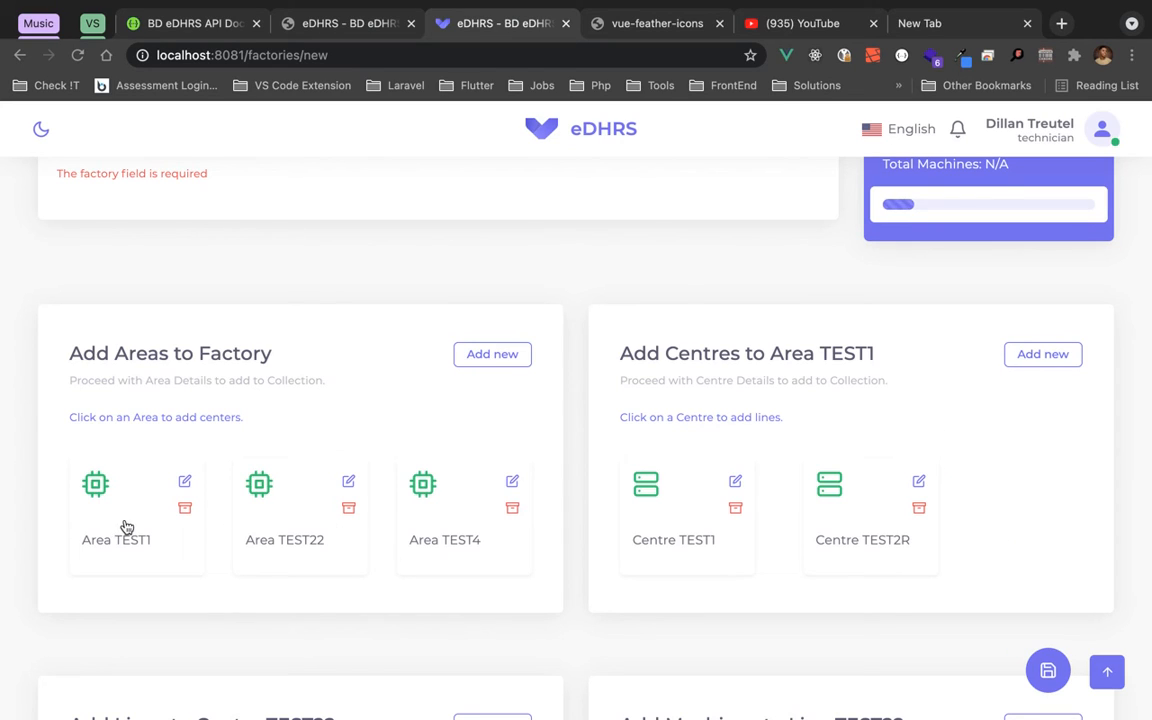
pyautogui.scroll(-2, 724, 527)
pyautogui.scroll(-3, 724, 527)
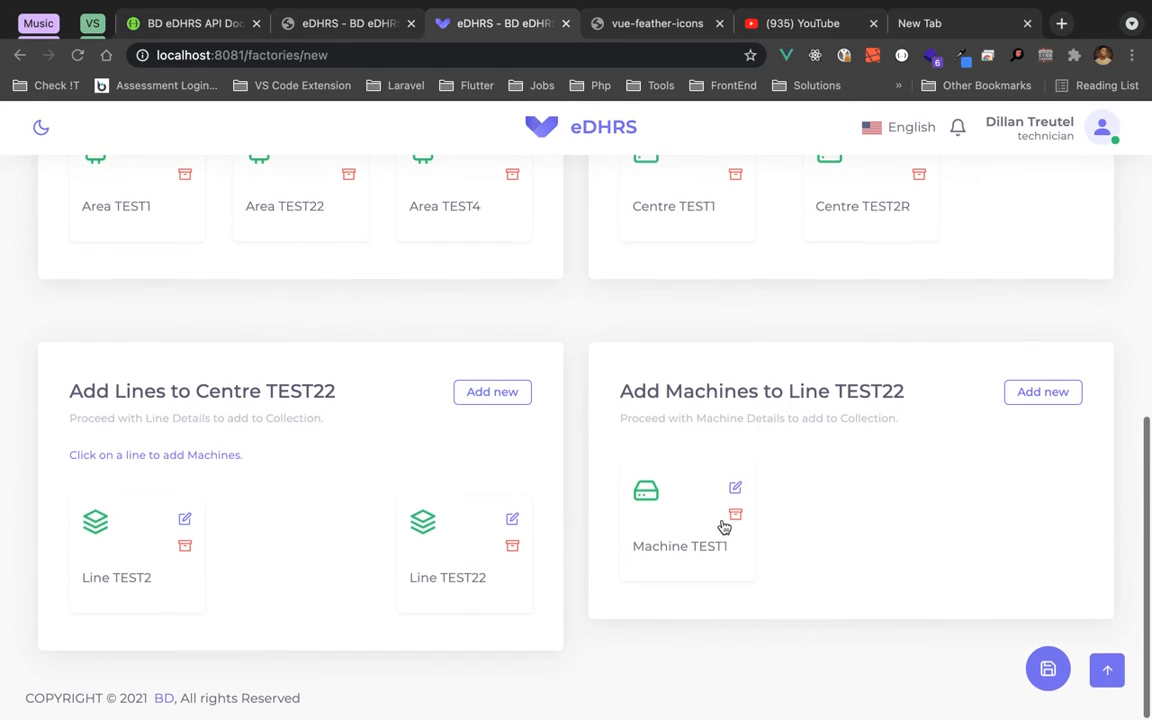
pyautogui.scroll(3, 722, 526)
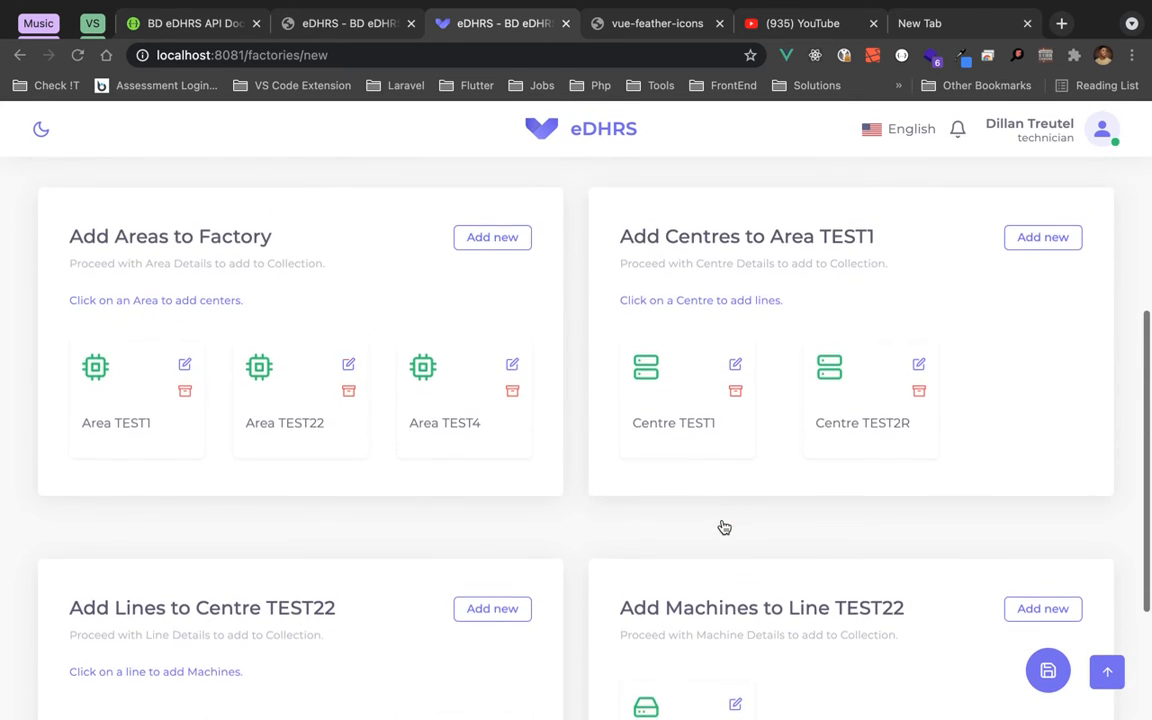
# - Start saving the factory and bring up the choice between a regular save and a draft
pyautogui.scroll(-3, 718, 524)
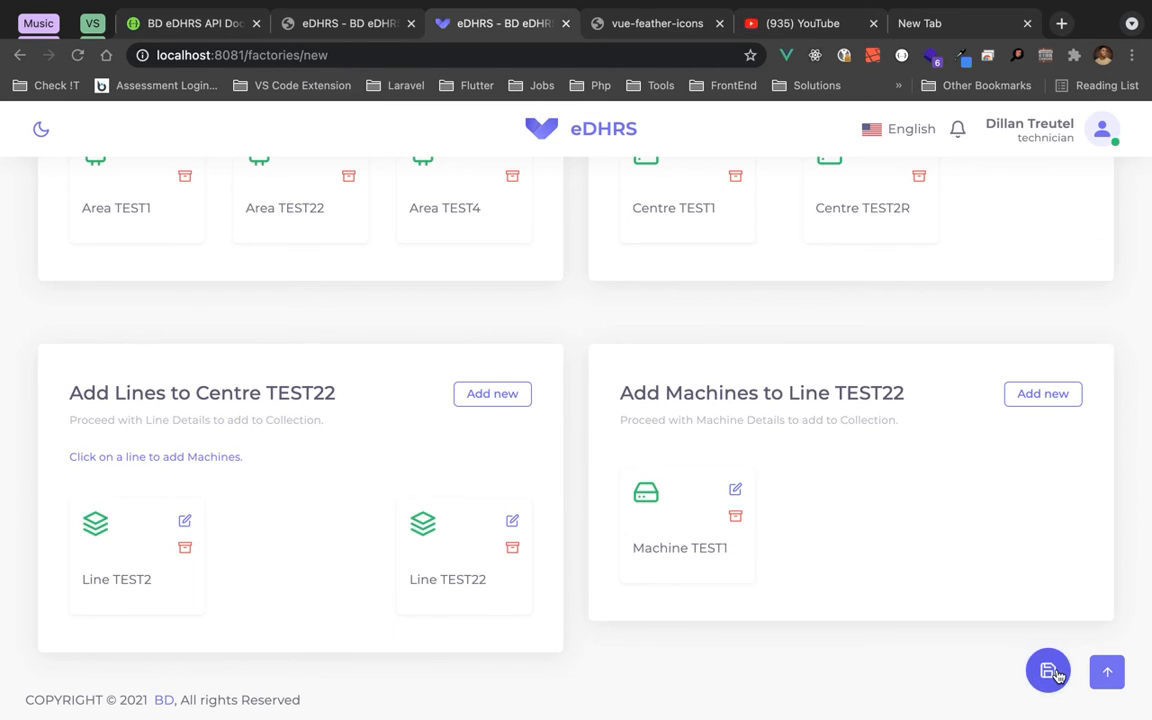
pyautogui.click(1050, 672)
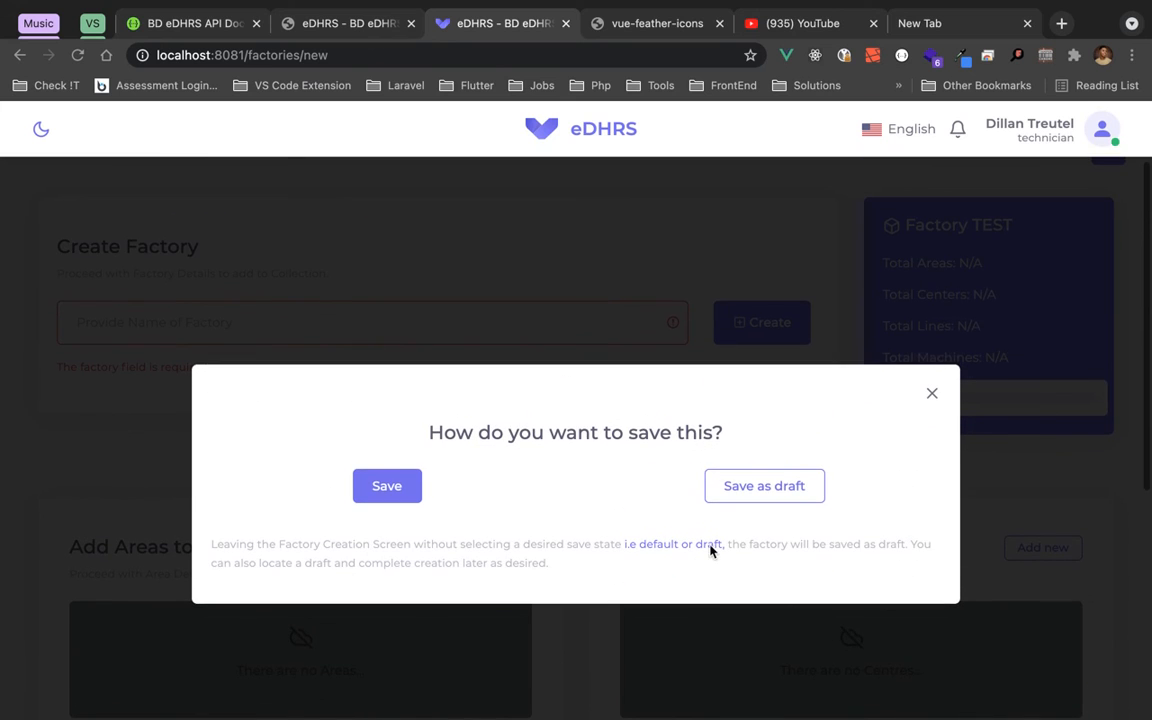
pyautogui.scroll(-1, 709, 545)
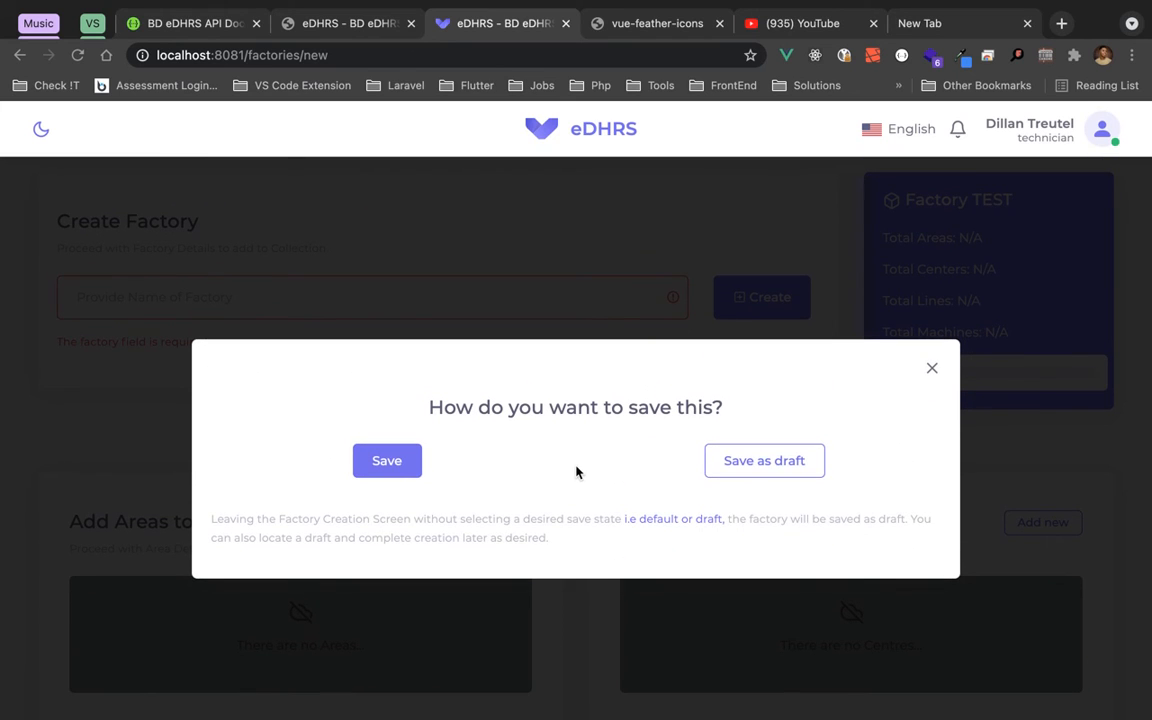